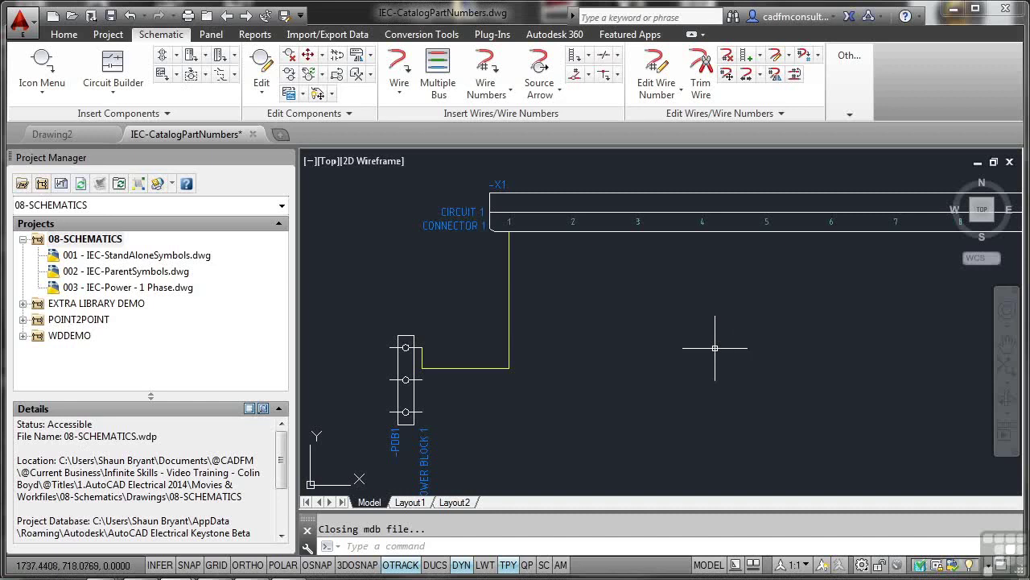
# Add the active drawing to the 08-SCHEMATICS project, applying the project default values to its drawing settings.
pyautogui.rightClick(81, 239)
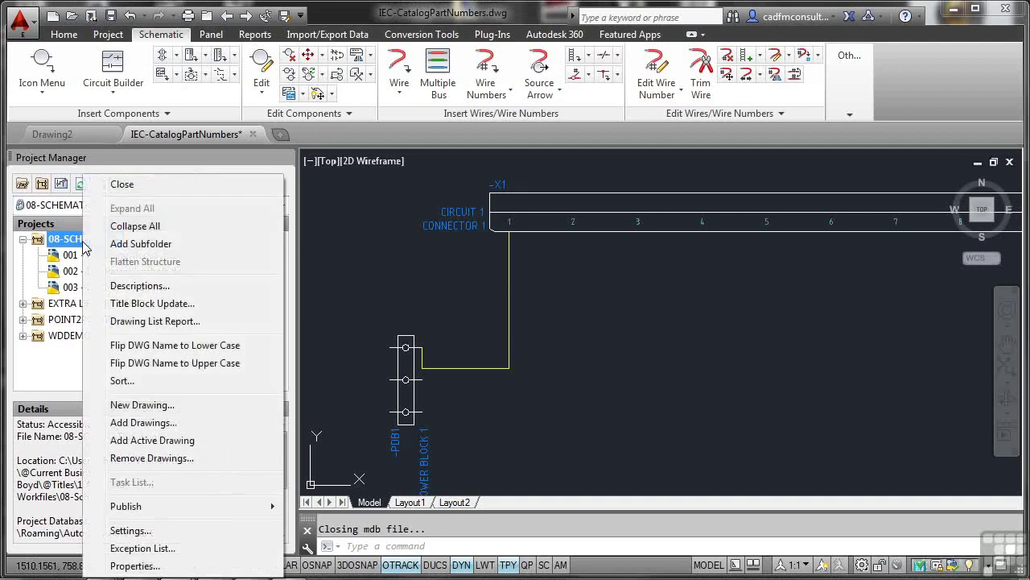
pyautogui.click(161, 440)
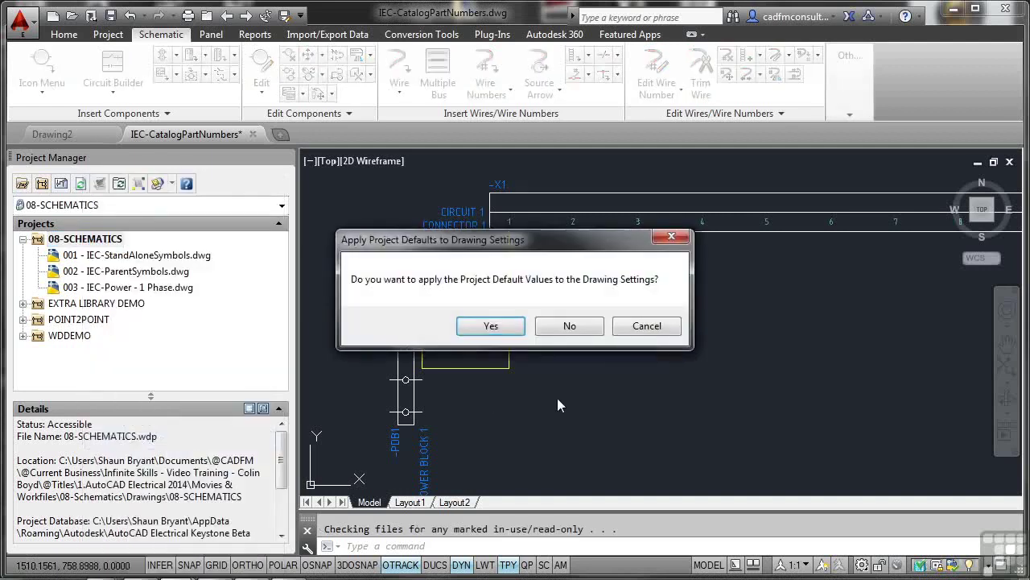
pyautogui.click(491, 325)
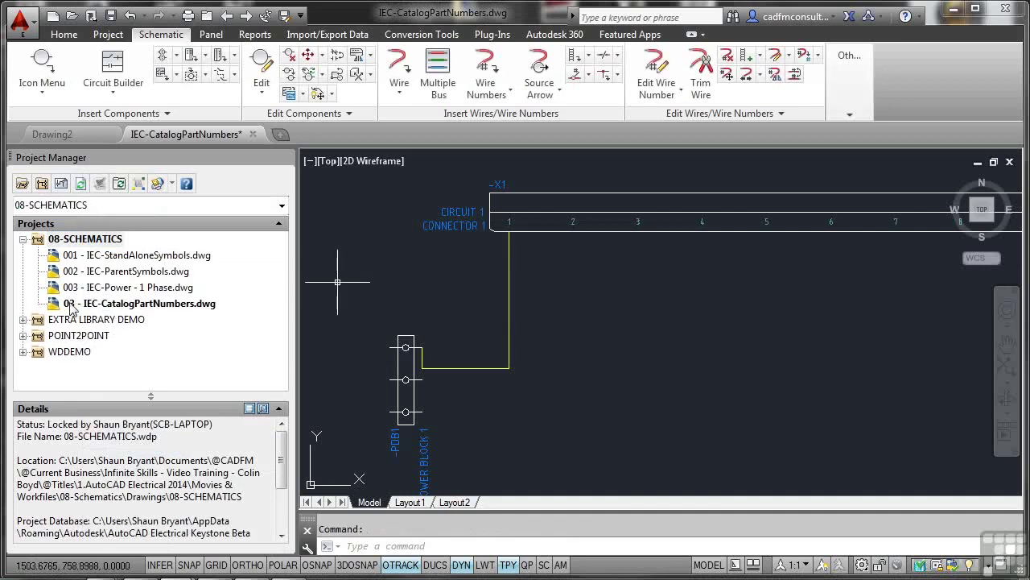
# Set the sheet number of IEC-CatalogPartNumbers.dwg to 004 in its drawing properties.
pyautogui.click(74, 306)
pyautogui.rightClick(112, 308)
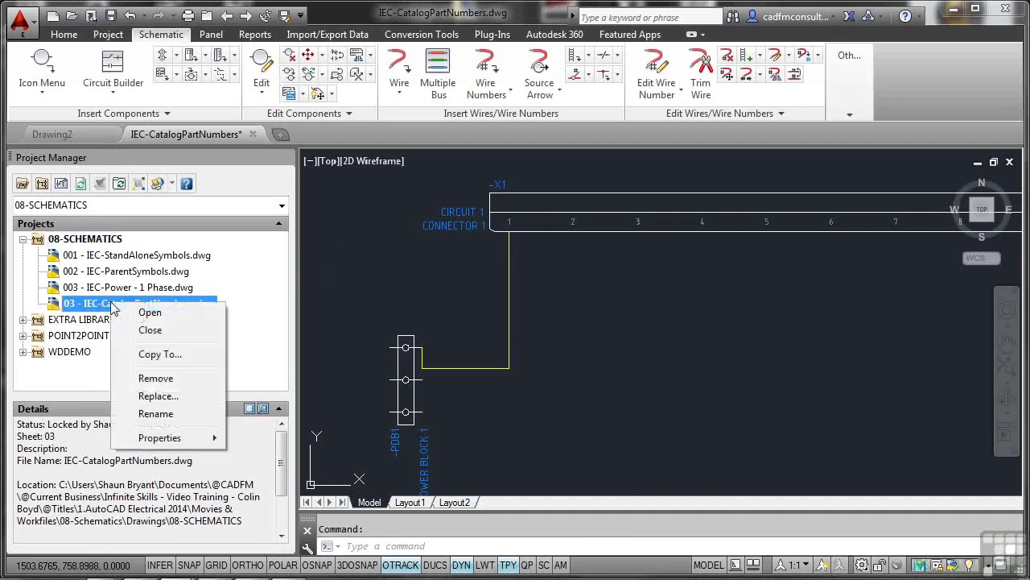
pyautogui.moveTo(181, 438)
pyautogui.click(272, 439)
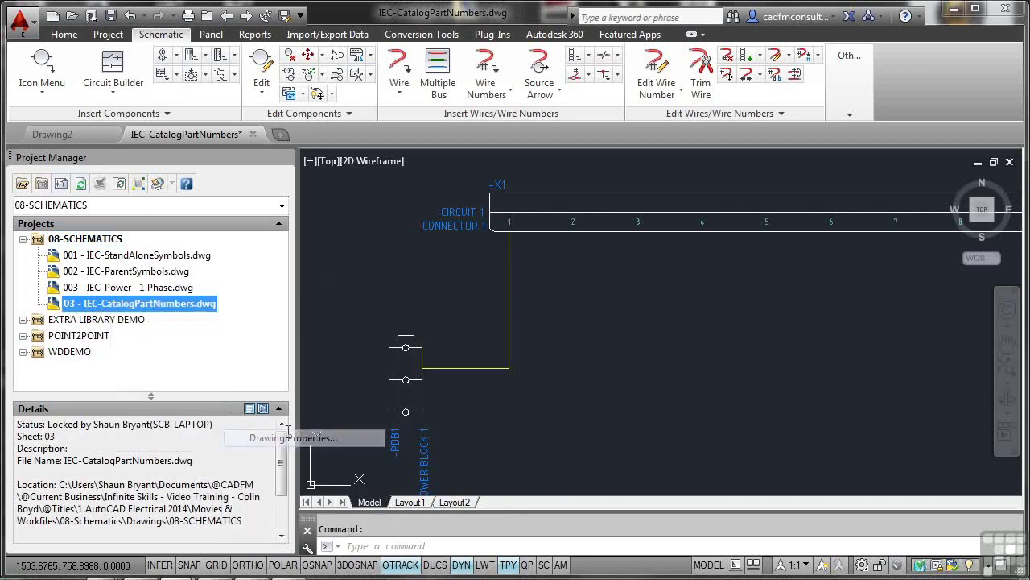
pyautogui.doubleClick(387, 415)
pyautogui.write('004')
pyautogui.click(575, 509)
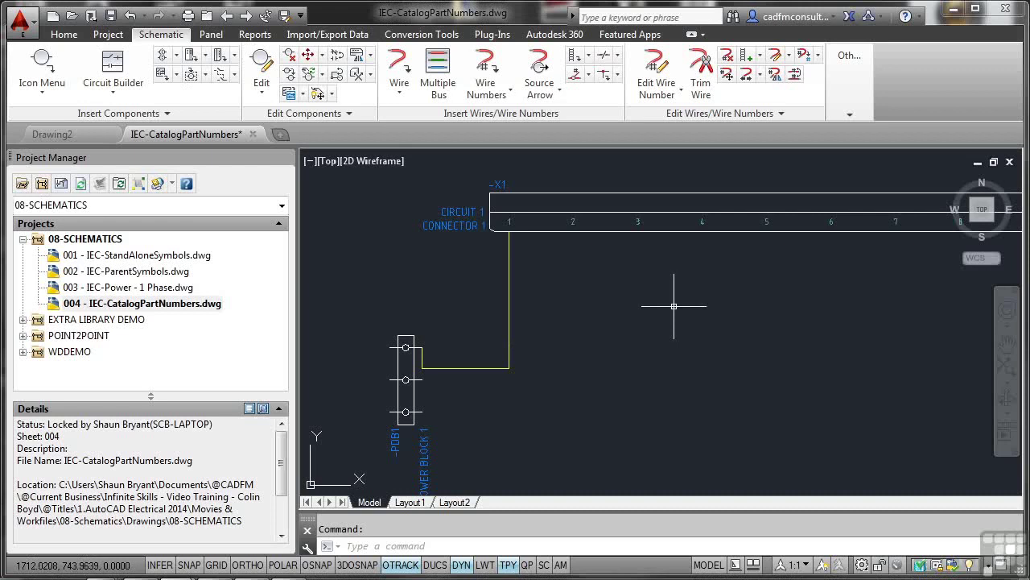
# Open power block PDB1 for component editing and look up its parts in the catalog.
pyautogui.click(404, 334)
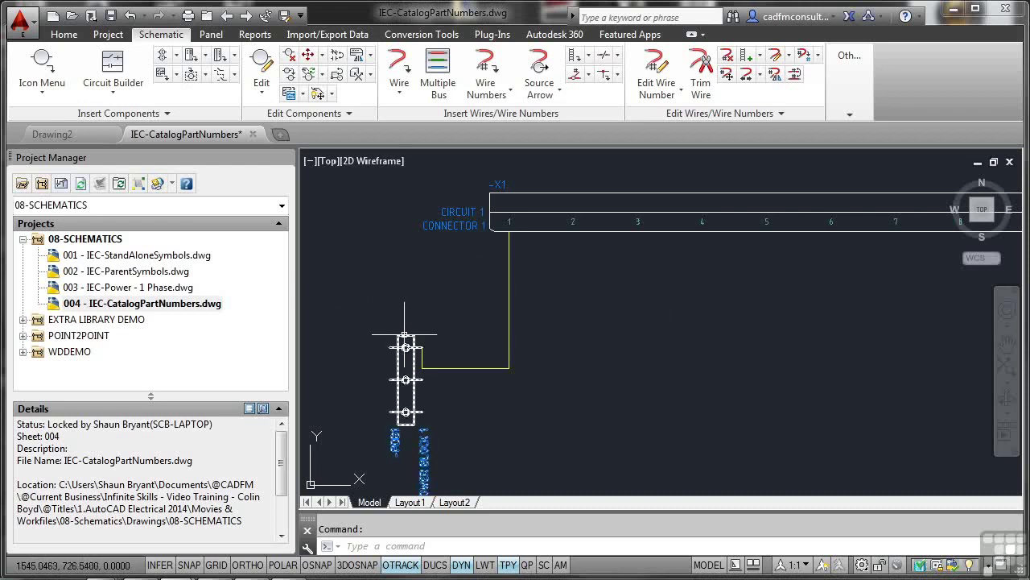
pyautogui.press('Escape')
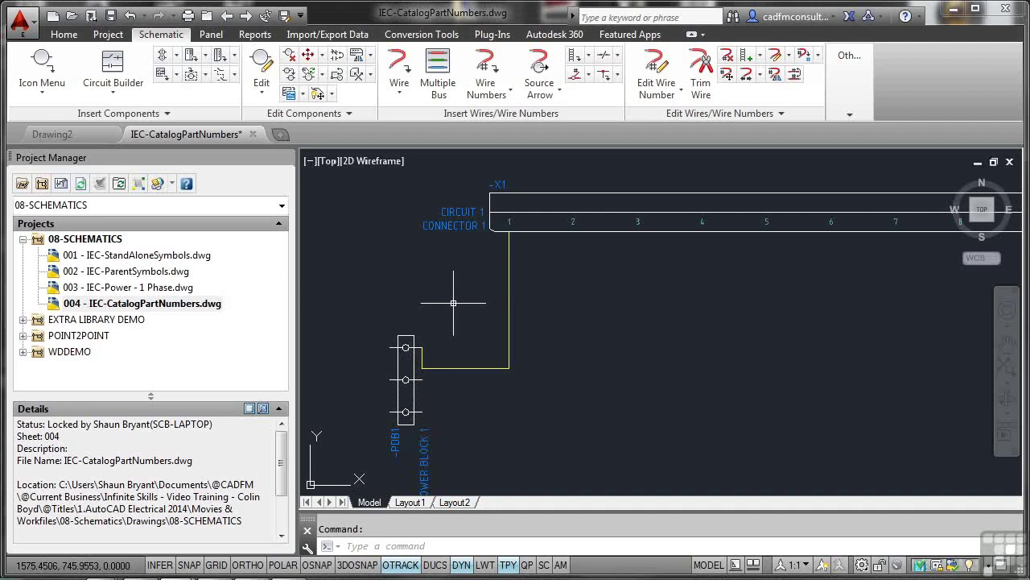
pyautogui.click(409, 336)
pyautogui.rightClick(409, 335)
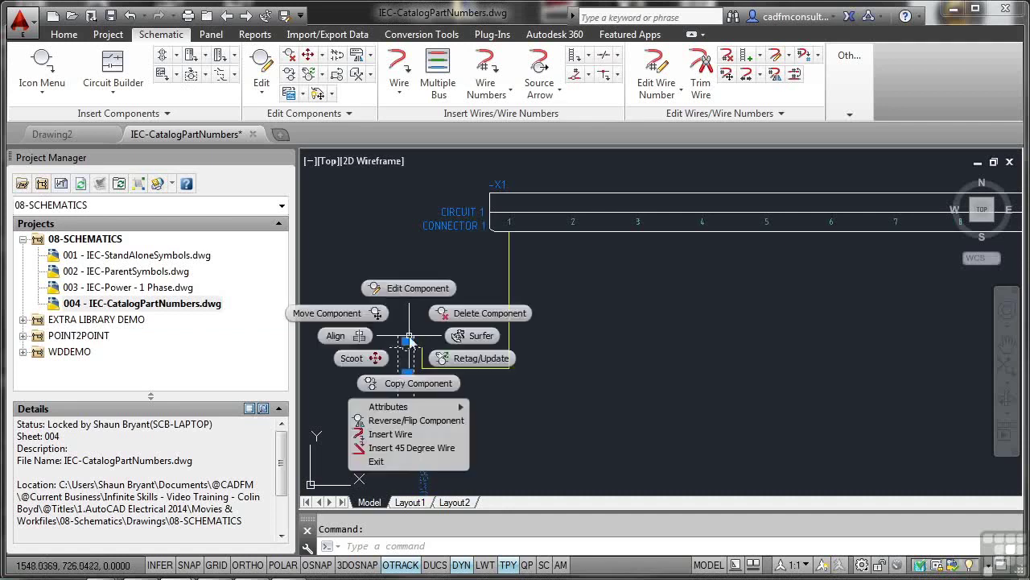
pyautogui.click(427, 288)
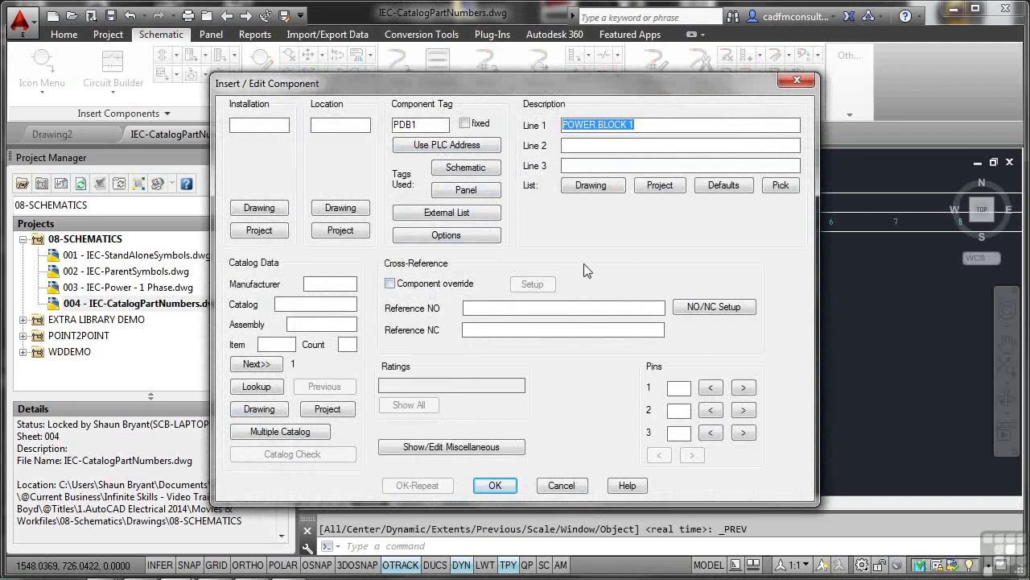
pyautogui.click(271, 388)
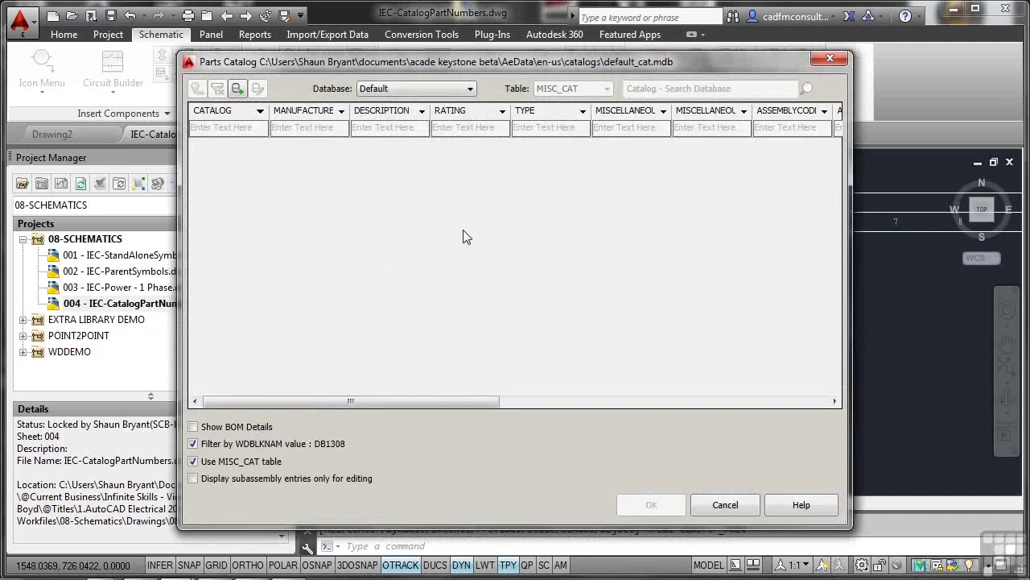
# Examine the fields and the uppercase option of a new MISC_CAT catalog record, leaving the record and component edit without saving.
pyautogui.click(237, 89)
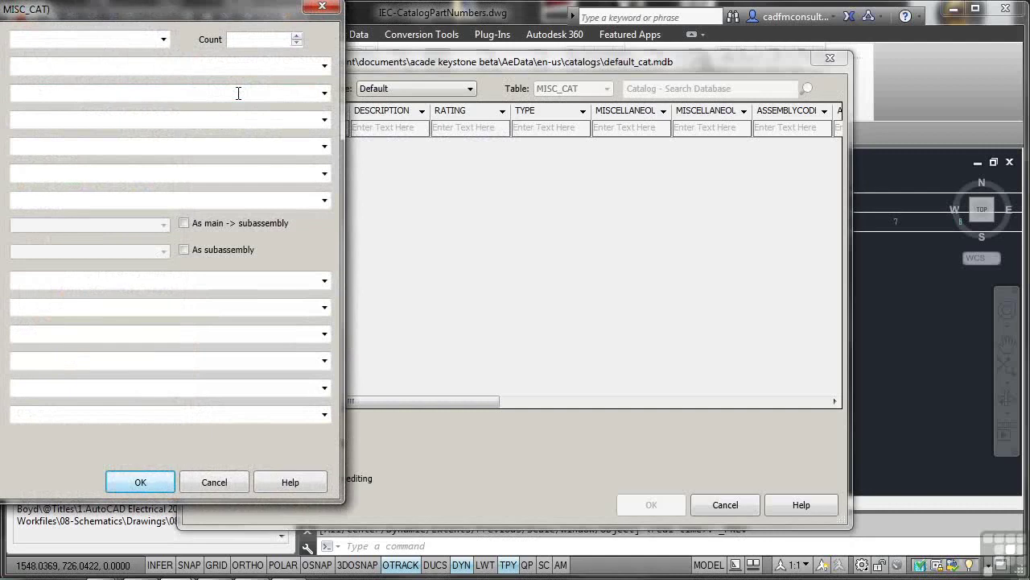
pyautogui.moveTo(130, 9); pyautogui.dragTo(498, 52)
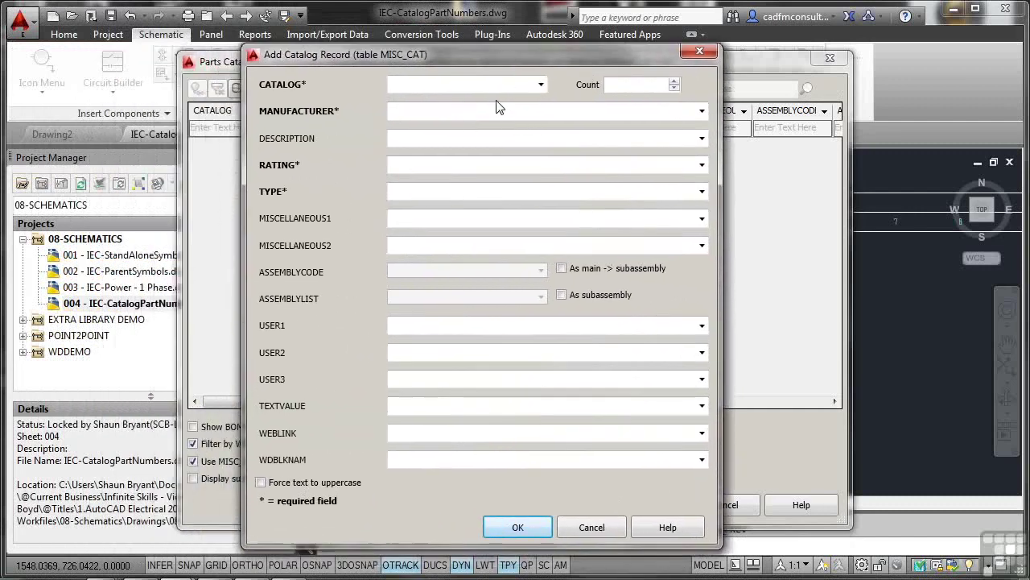
pyautogui.click(542, 83)
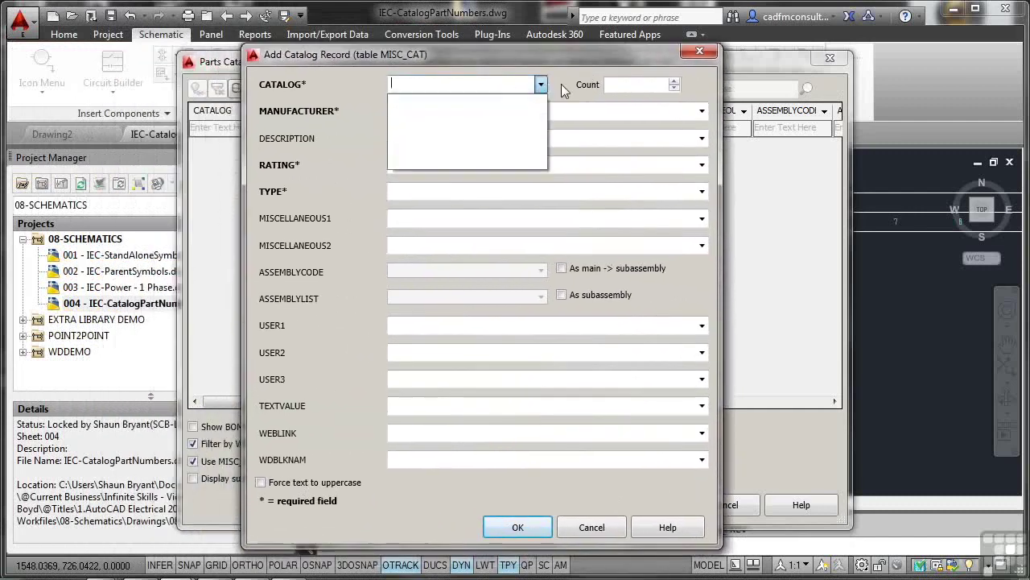
pyautogui.click(561, 87)
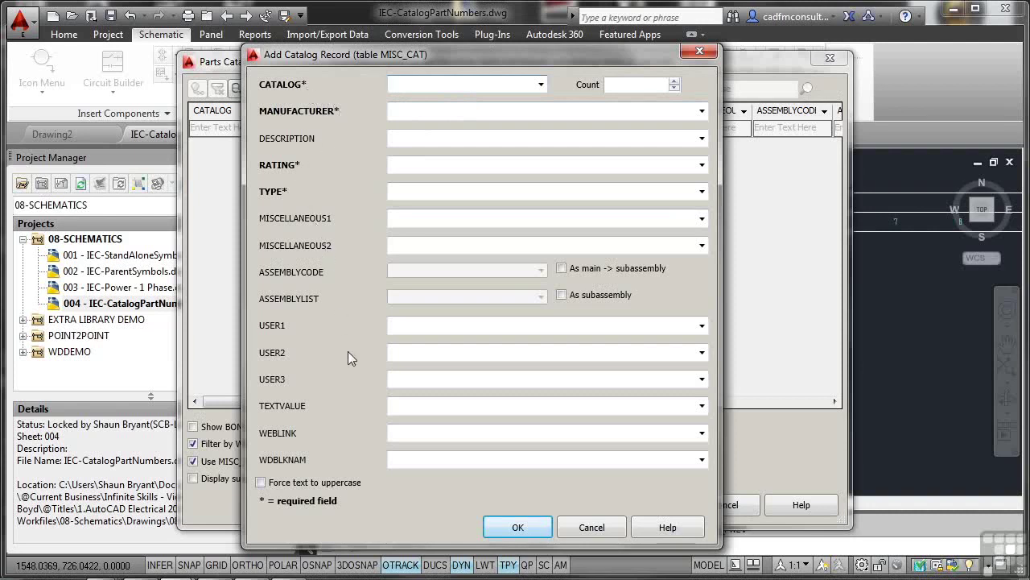
pyautogui.click(261, 483)
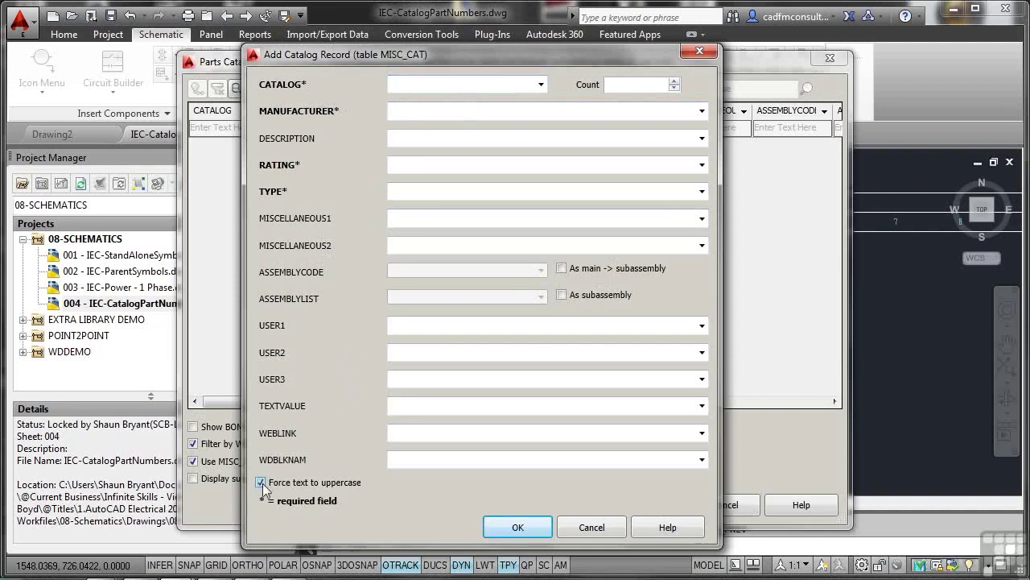
pyautogui.click(261, 483)
pyautogui.click(593, 526)
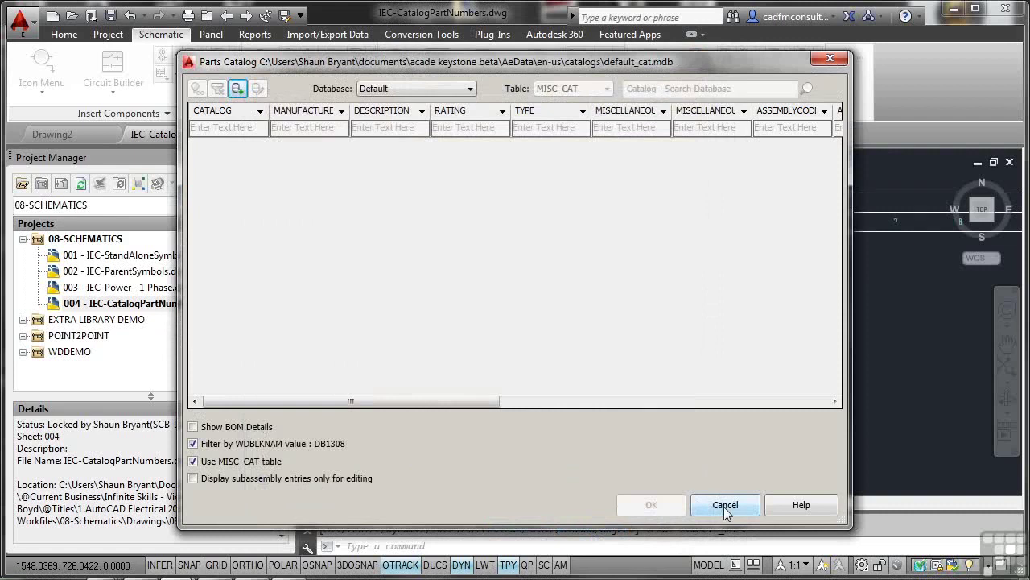
pyautogui.click(724, 504)
pyautogui.click(563, 485)
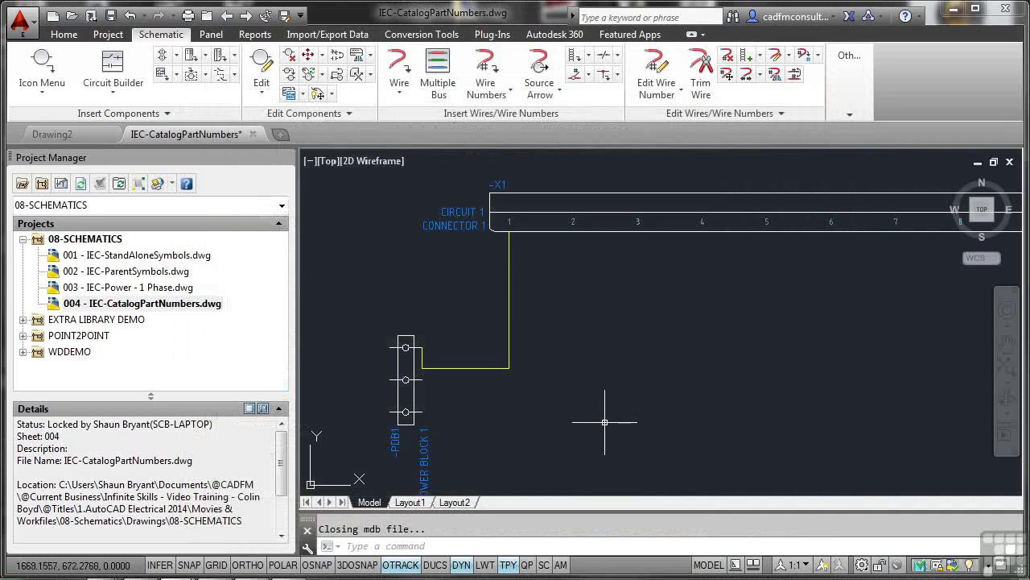
# Examine connector X1's catalog data and the matching parts in the catalog lookup, leaving the component edit without changes.
pyautogui.click(577, 194)
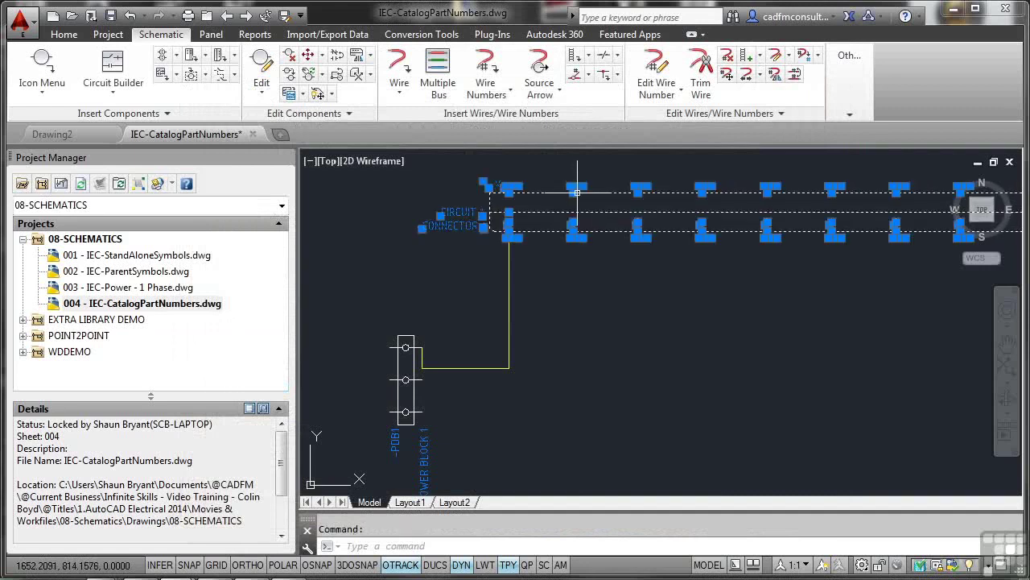
pyautogui.rightClick(578, 194)
pyautogui.click(577, 150)
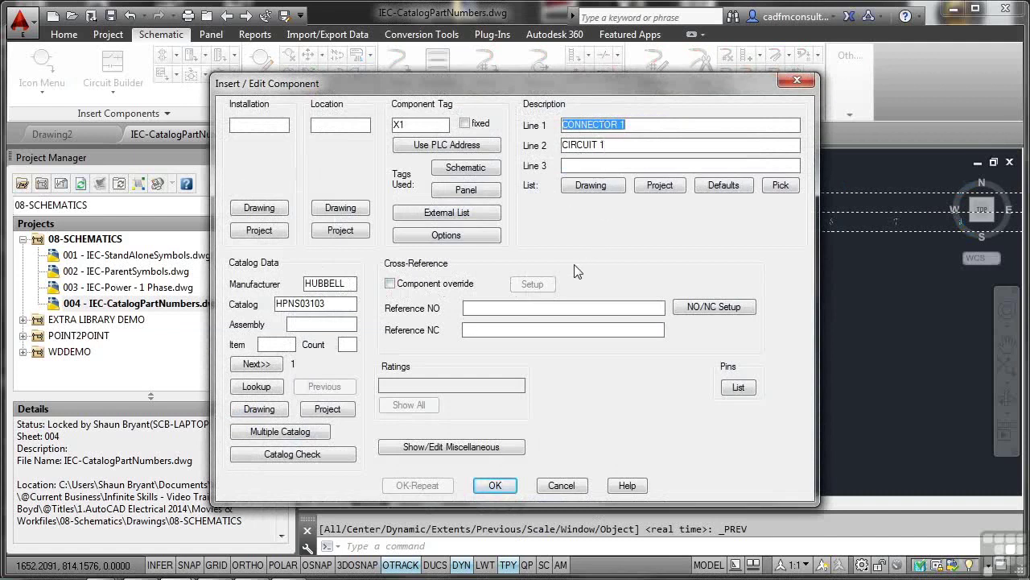
pyautogui.click(267, 385)
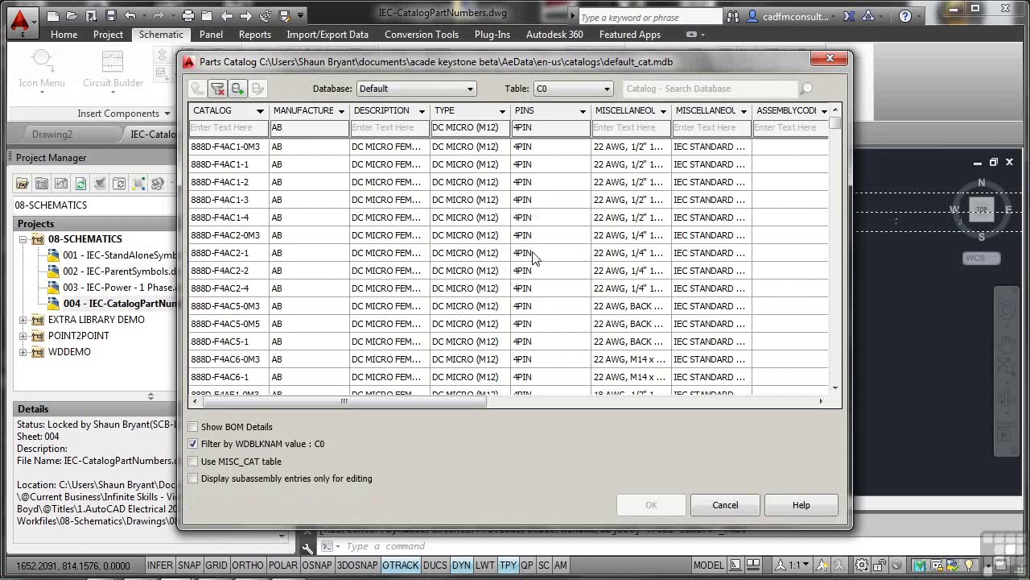
pyautogui.click(725, 504)
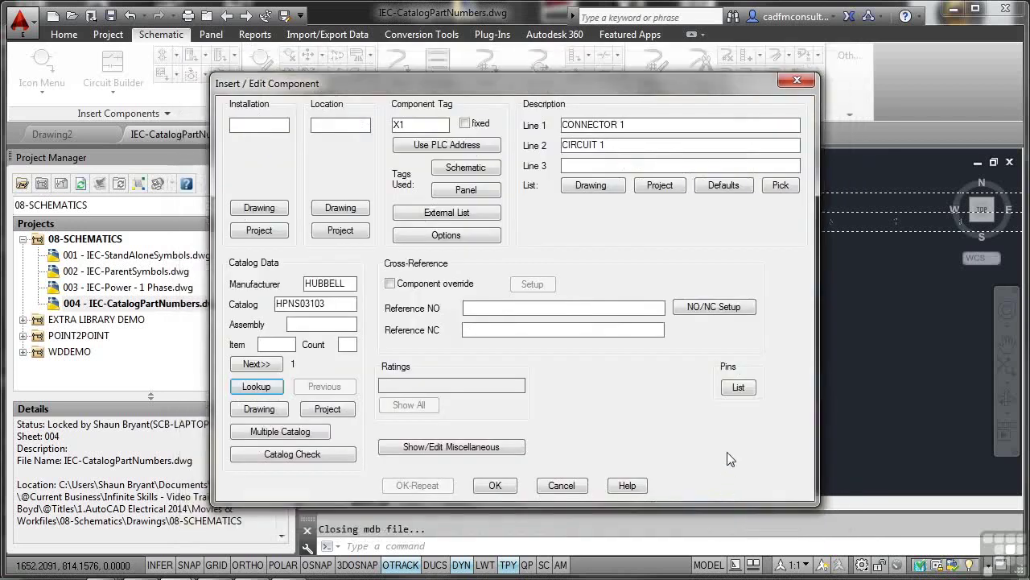
pyautogui.click(563, 485)
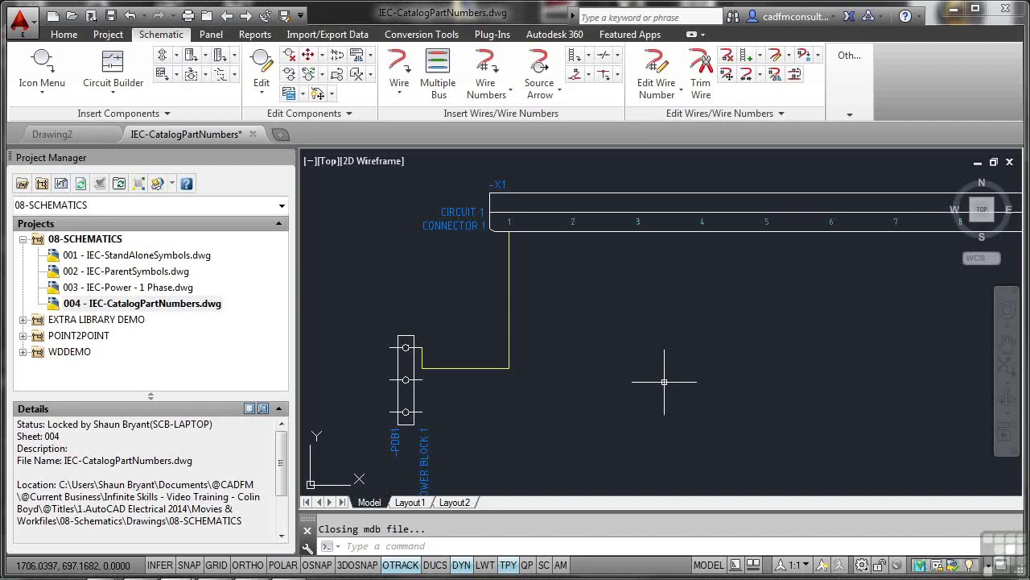
pyautogui.click(413, 334)
pyautogui.moveTo(413, 335)
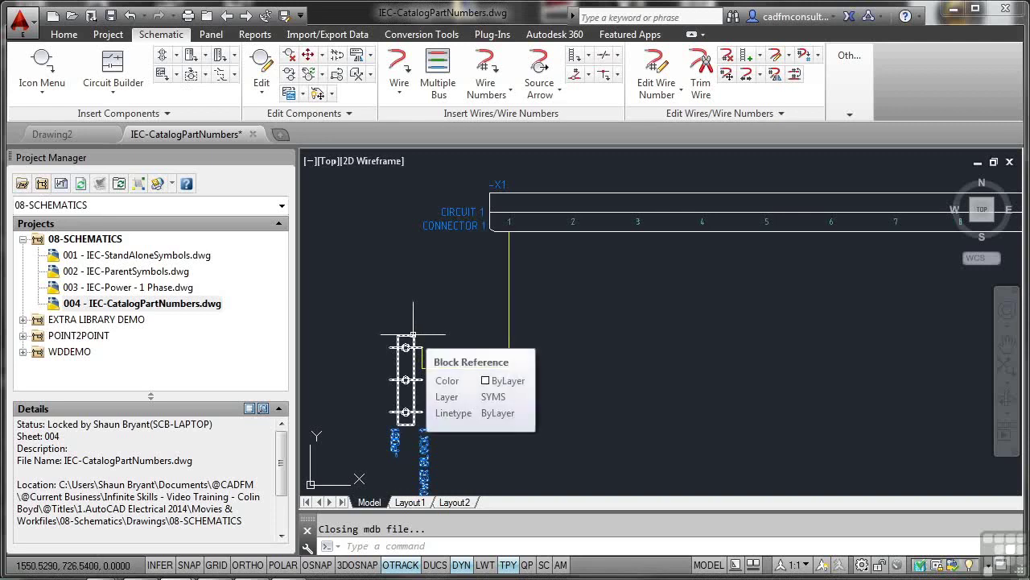
pyautogui.press('Escape')
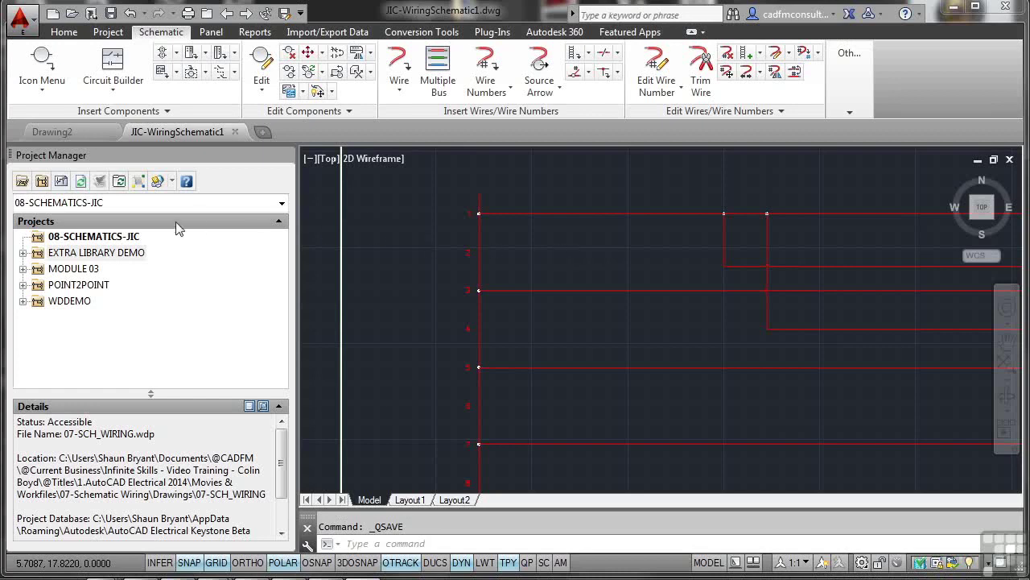
# Add the active drawing to the 08-SCHEMATICS-JIC project with the project default values and expand the project's drawing list.
pyautogui.click(94, 238)
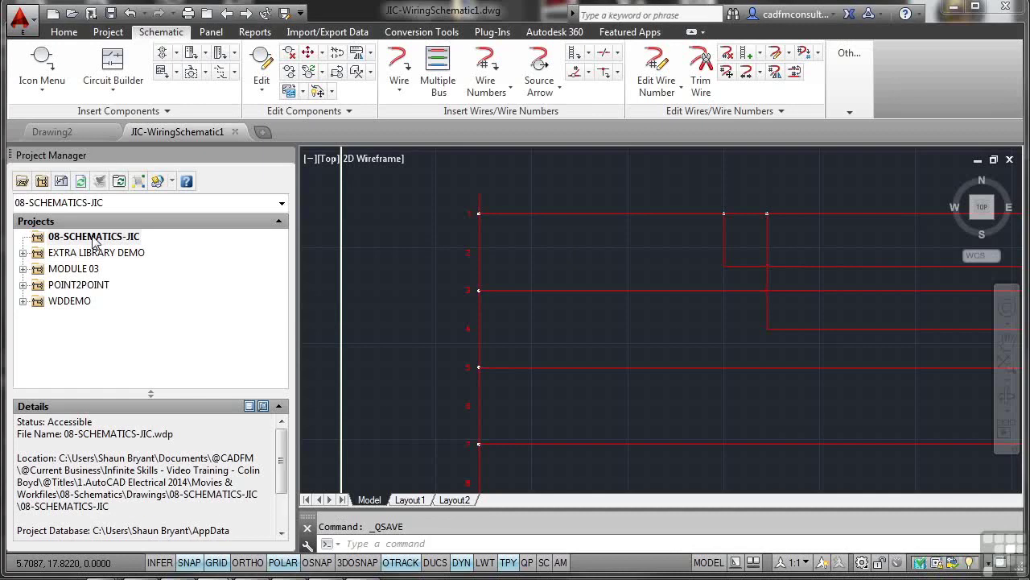
pyautogui.rightClick(94, 238)
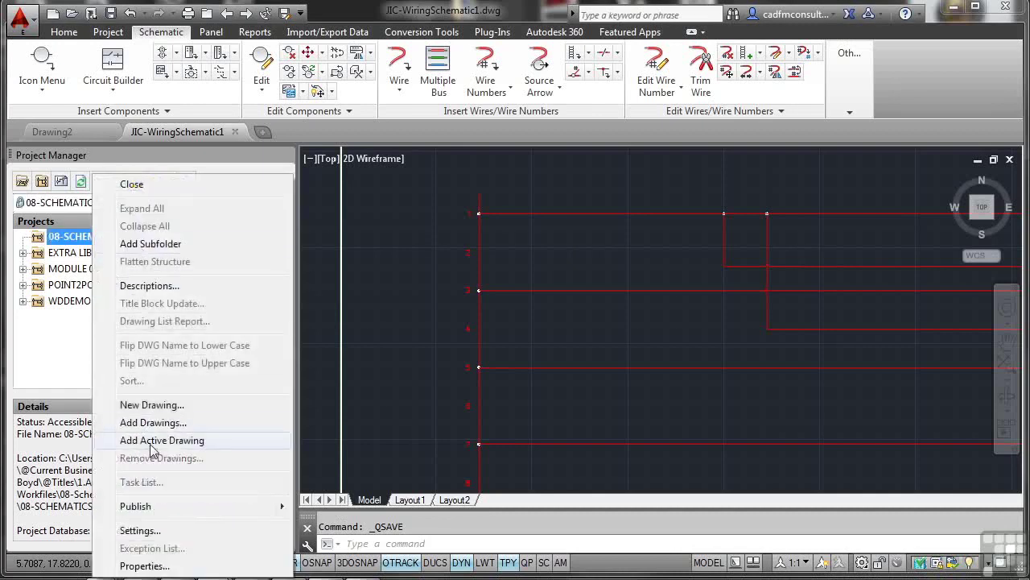
pyautogui.click(151, 441)
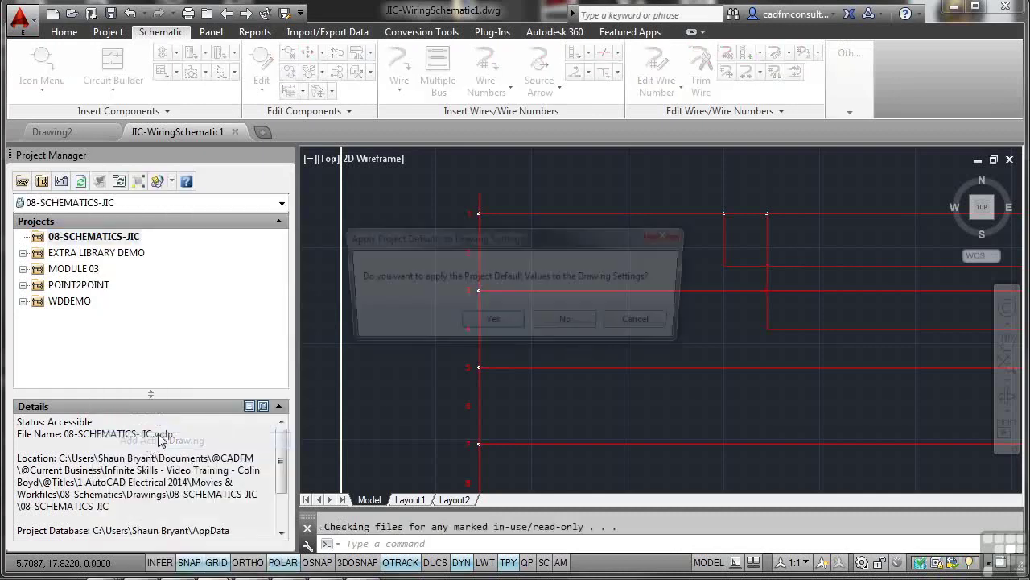
pyautogui.click(491, 325)
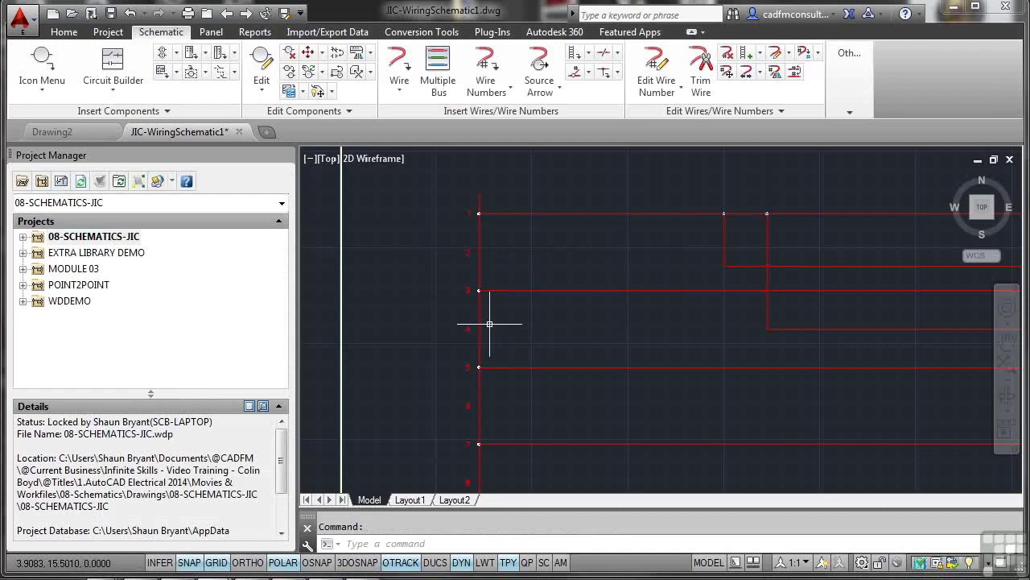
pyautogui.click(23, 236)
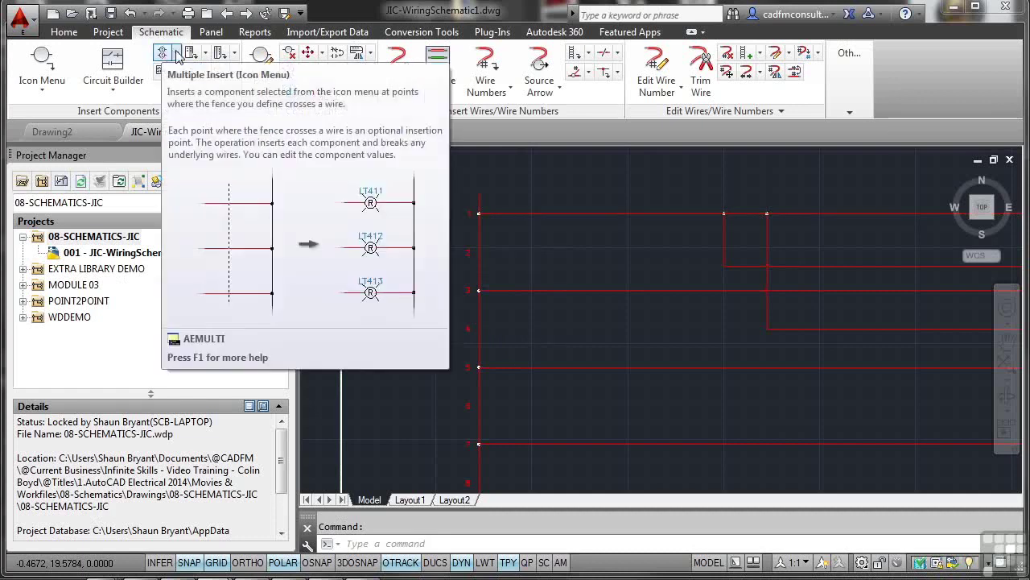
# With snap and grid off, start a multiple insert of the round with terminal number symbol along a vertical fence crossing lines 1, 3, 5 and 7.
pyautogui.click(177, 54)
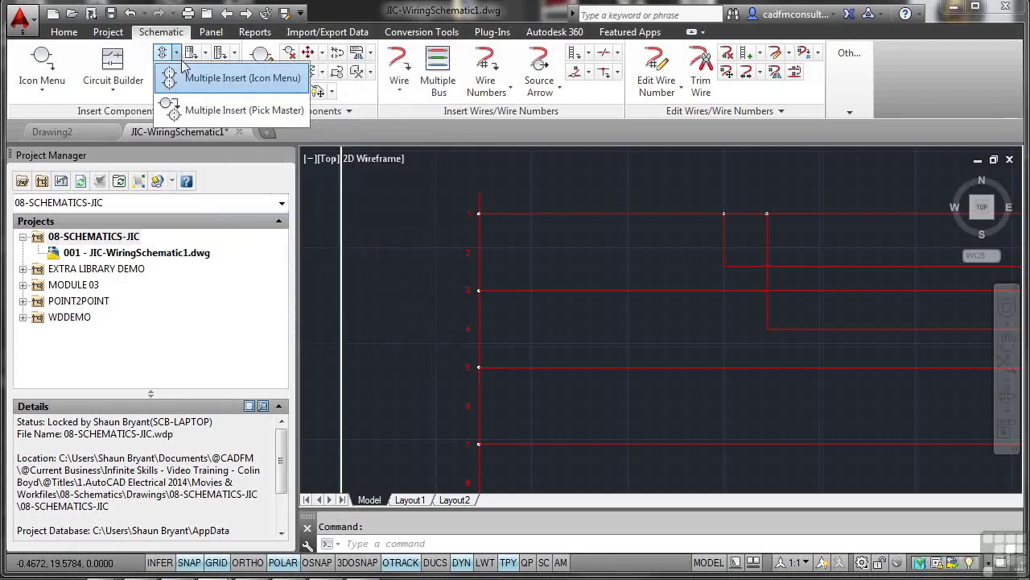
pyautogui.click(198, 78)
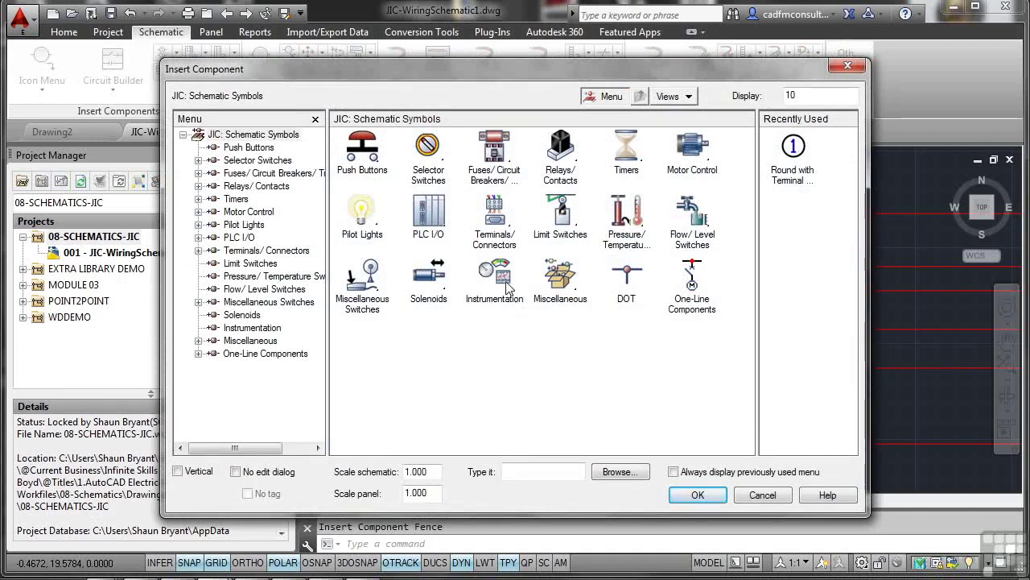
pyautogui.click(498, 223)
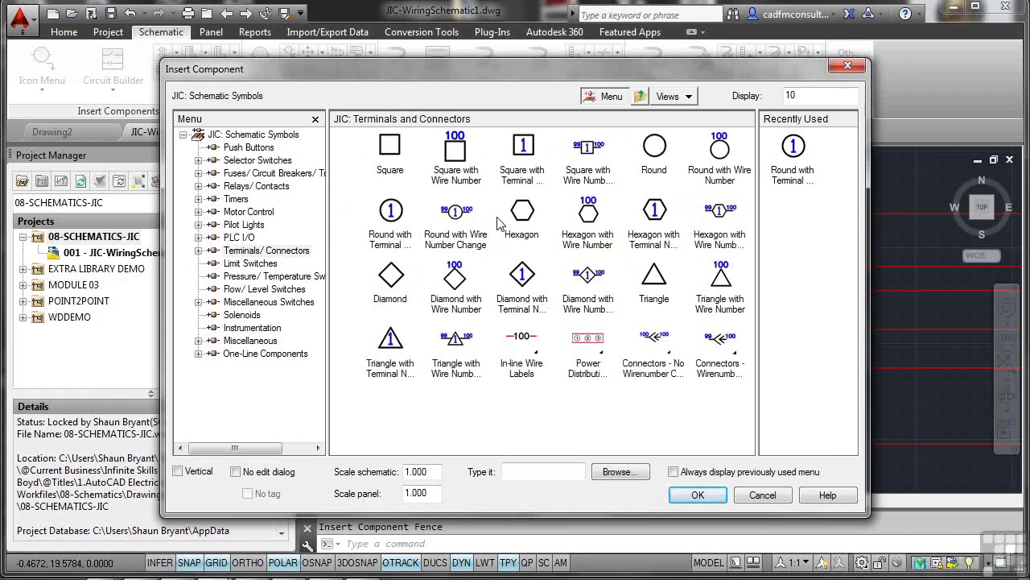
pyautogui.click(393, 217)
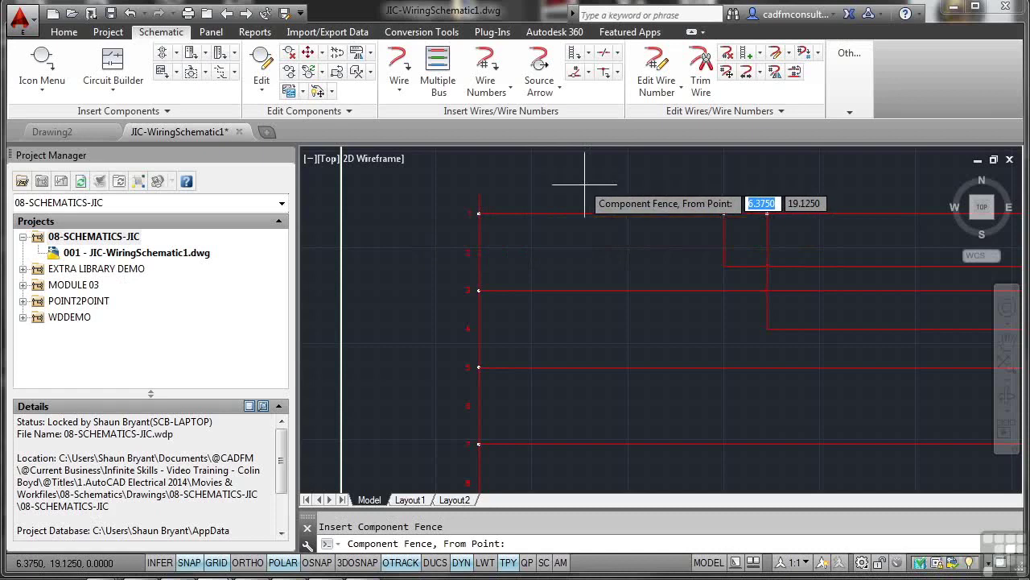
pyautogui.click(190, 562)
pyautogui.click(215, 562)
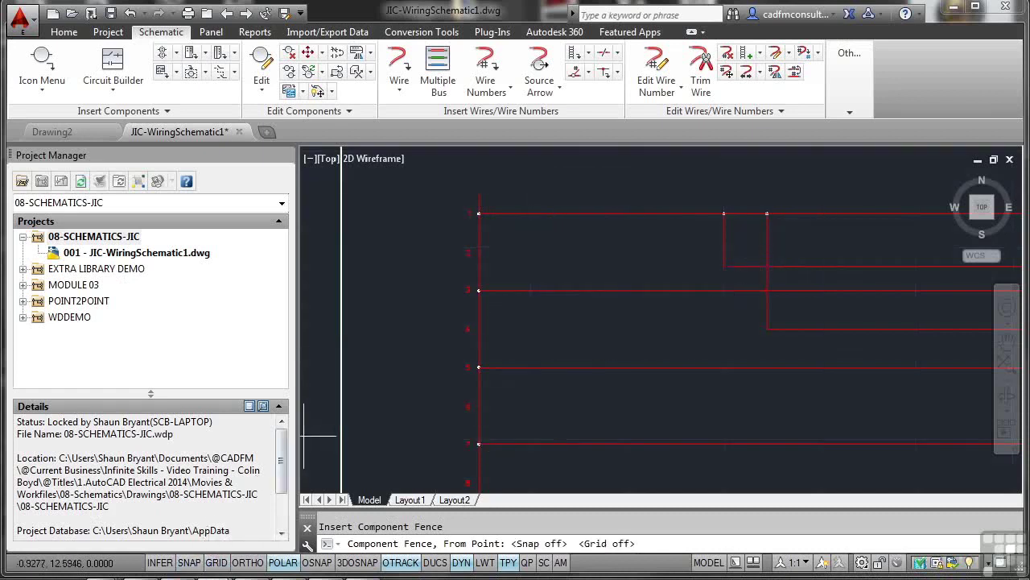
pyautogui.click(596, 179)
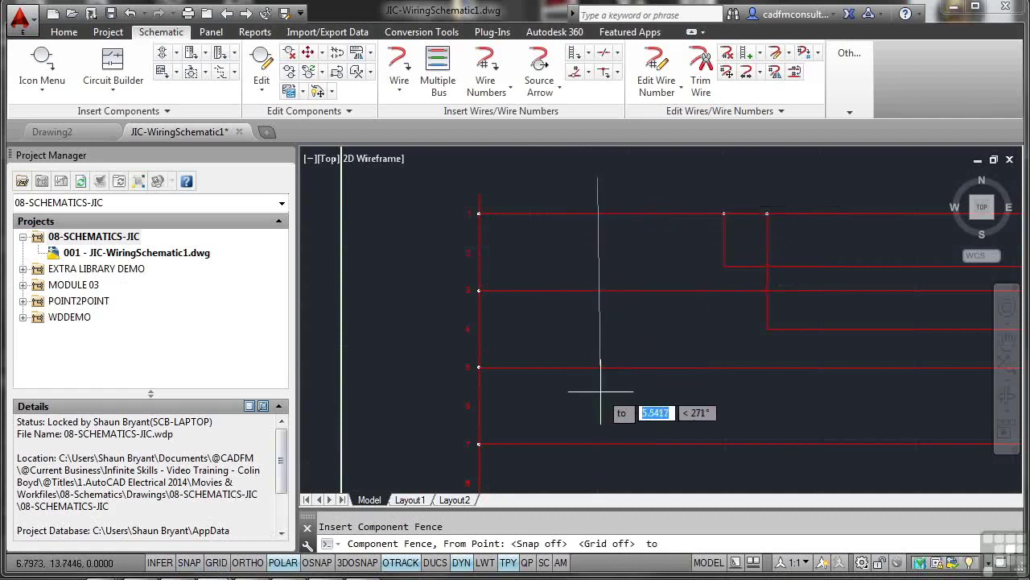
pyautogui.click(598, 461)
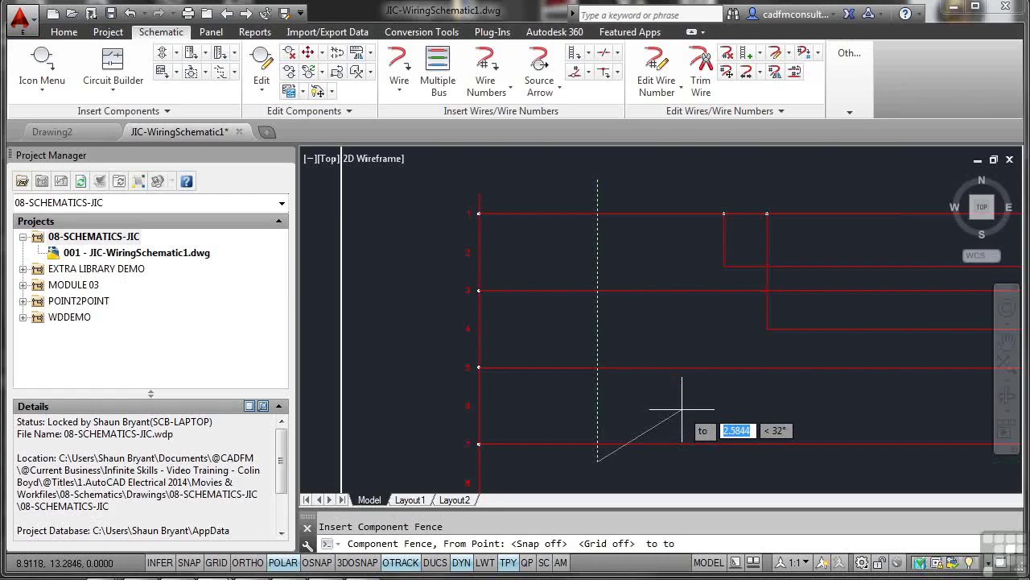
pyautogui.press('Return')
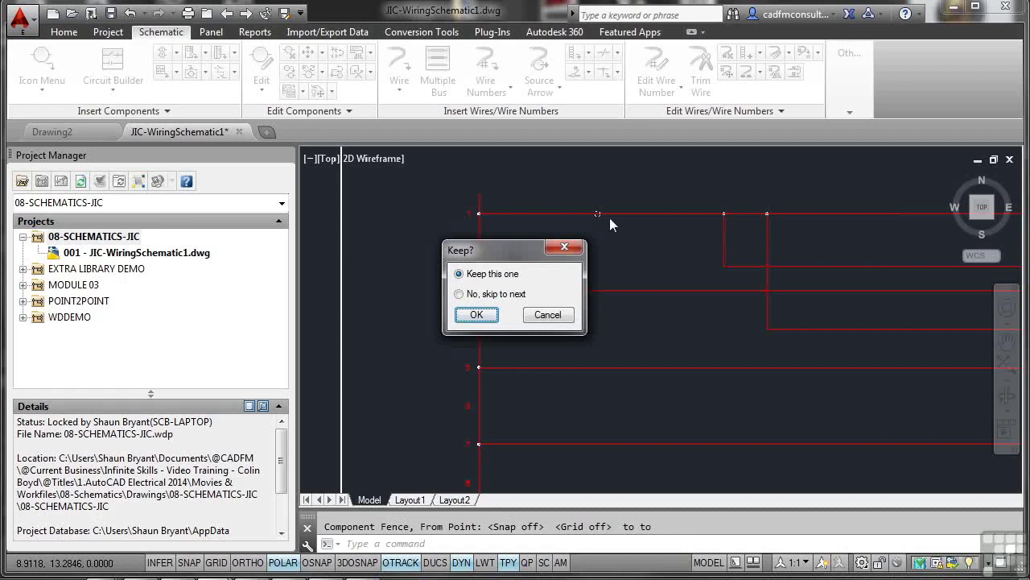
# Keep the terminal on line 1 and set its terminal number to 1 on tag strip 001.
pyautogui.click(476, 314)
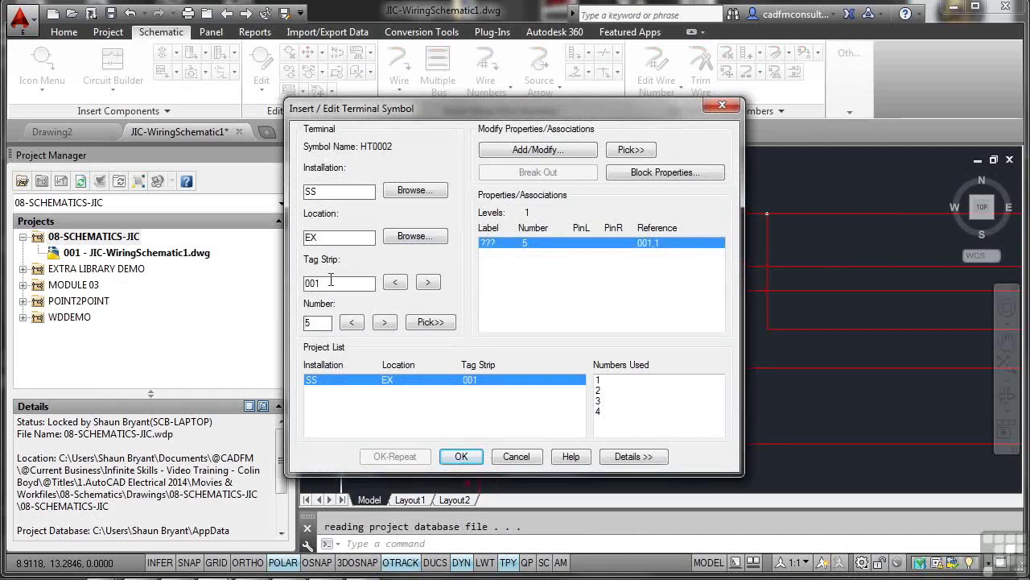
pyautogui.doubleClick(317, 322)
pyautogui.write('1')
pyautogui.click(453, 456)
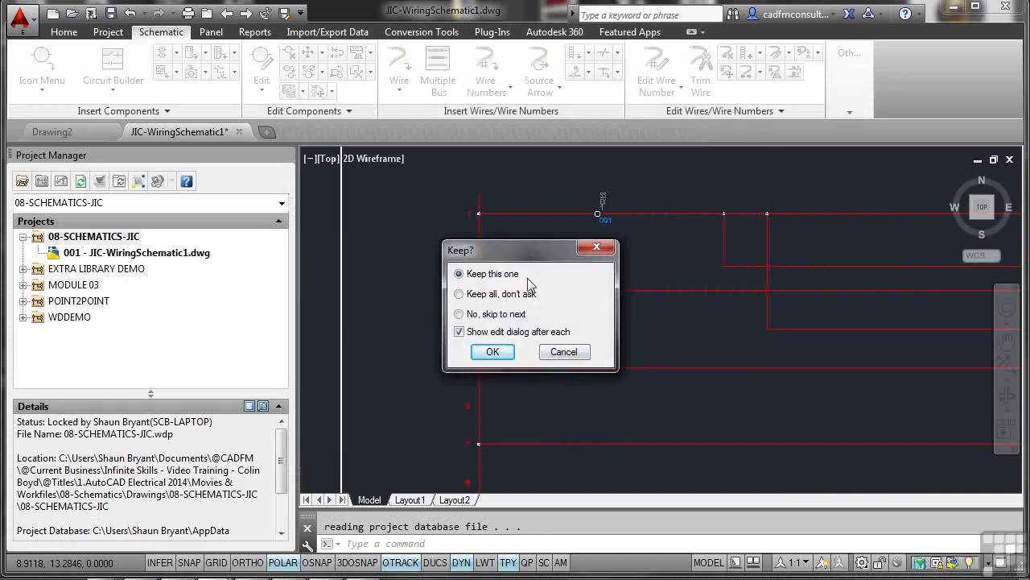
# Keep all the remaining terminals without asking and accept them as numbers 2, 3 and 4 on tag strip 001.
pyautogui.moveTo(534, 261); pyautogui.dragTo(743, 339)
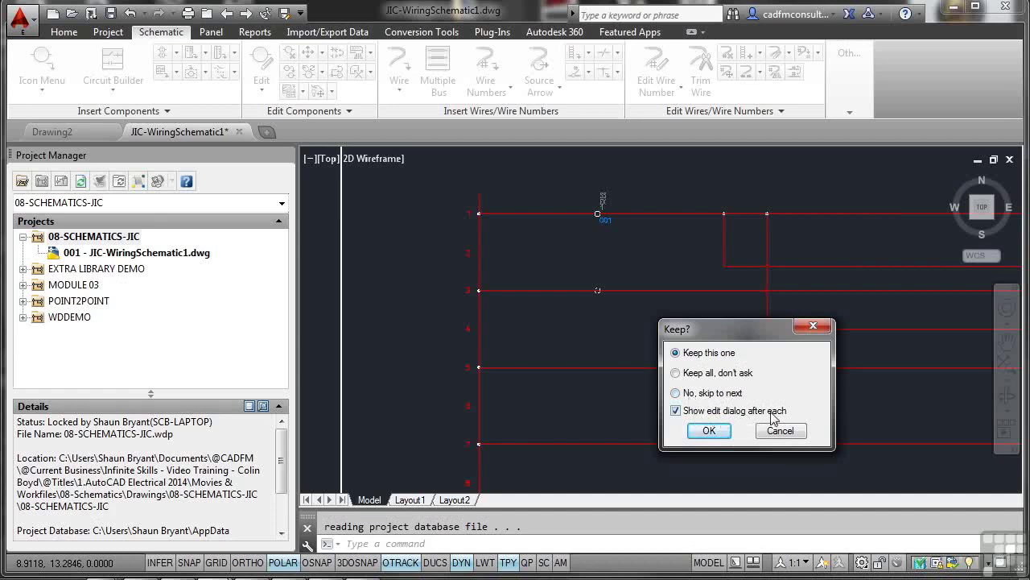
pyautogui.click(677, 373)
pyautogui.click(710, 431)
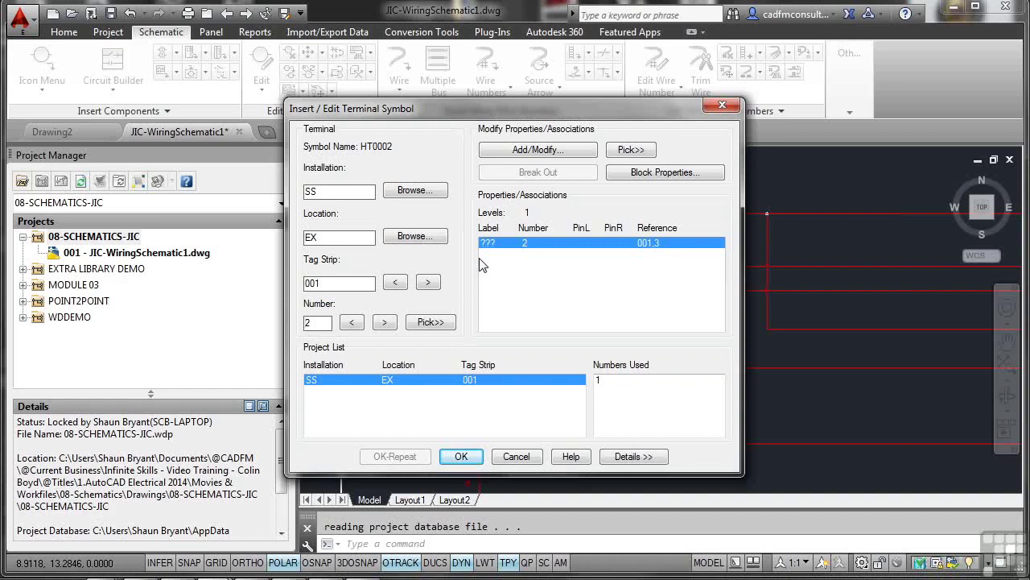
pyautogui.click(471, 458)
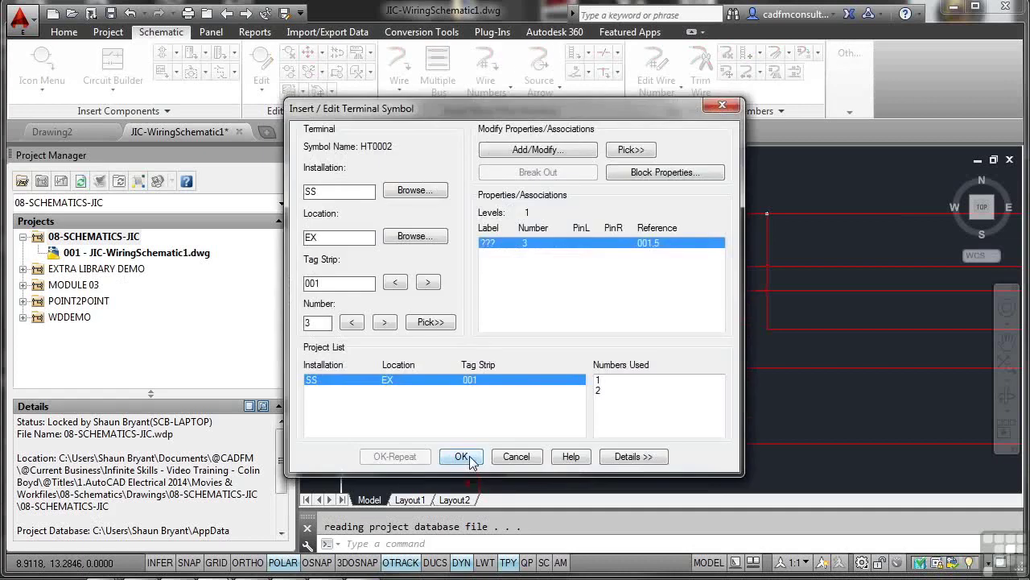
pyautogui.click(462, 456)
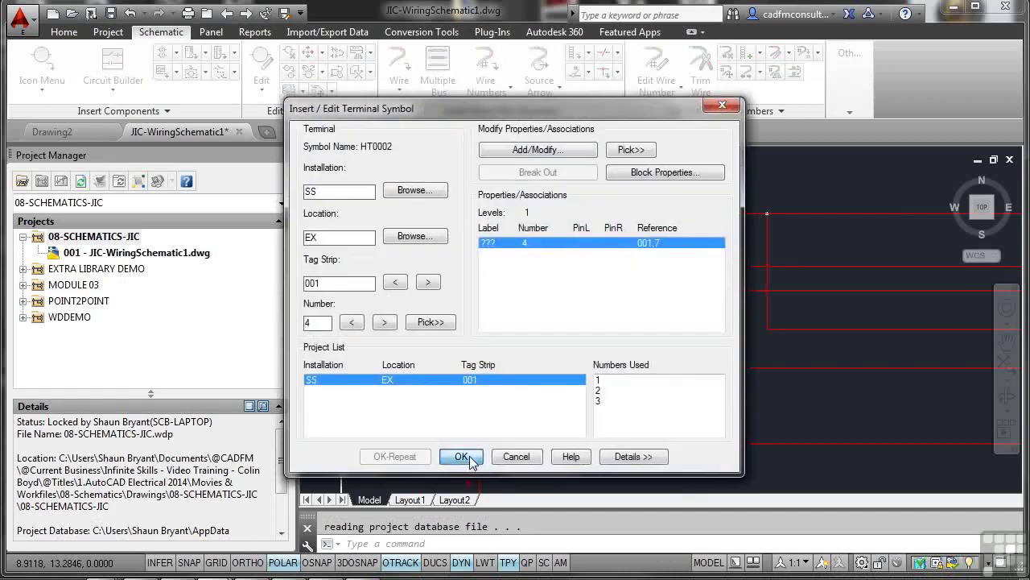
pyautogui.click(462, 456)
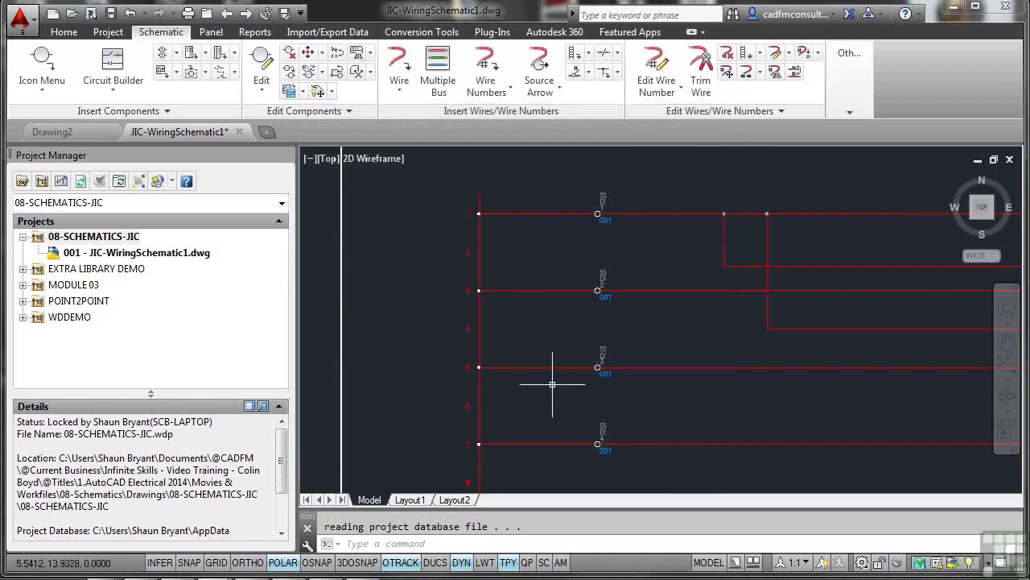
pyautogui.scroll(5, 599, 268)
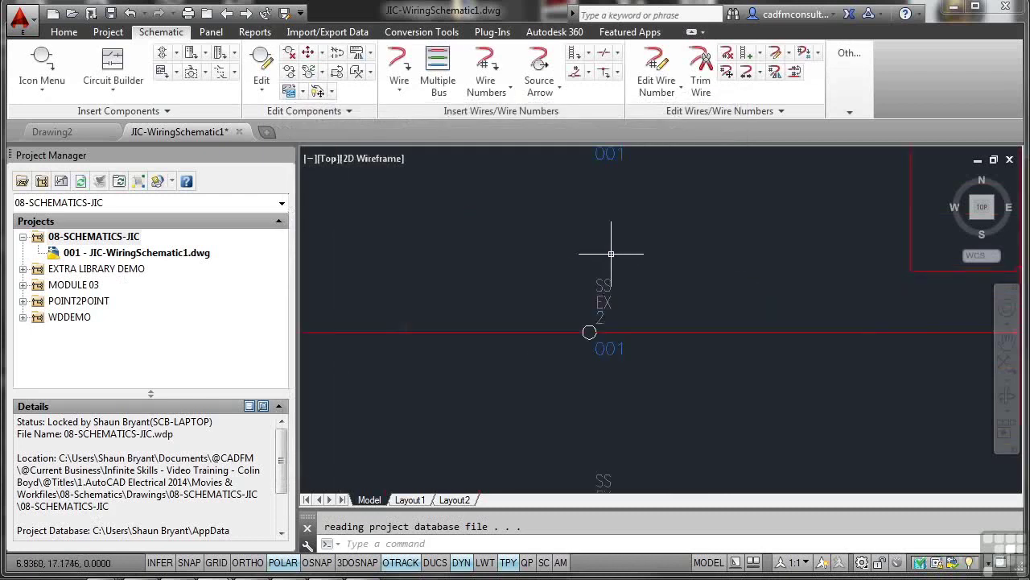
pyautogui.moveTo(618, 331); pyautogui.dragTo(613, 348, button='middle')
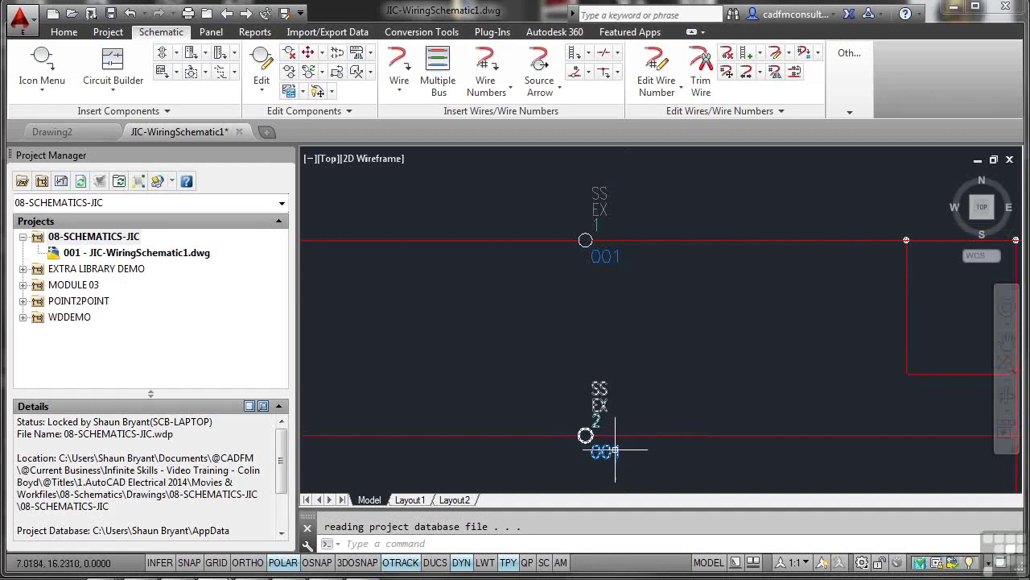
pyautogui.scroll(-2, 648, 421)
pyautogui.moveTo(649, 416)
pyautogui.mouseDown(button='middle')
pyautogui.moveTo(665, 233)
pyautogui.moveTo(663, 396)
pyautogui.moveTo(644, 395)
pyautogui.mouseUp(button='middle')
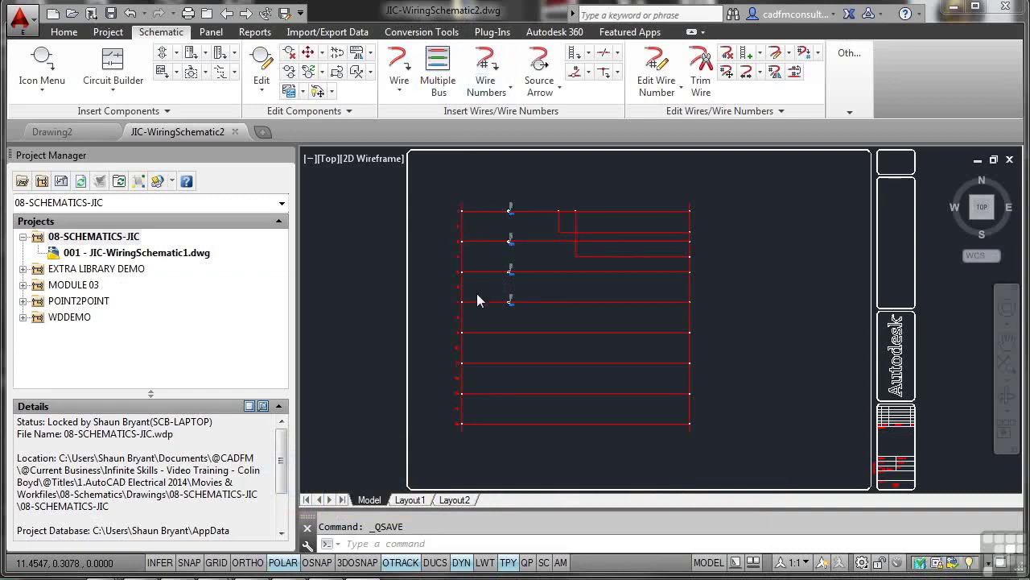
# Add the active drawing JIC-WiringSchematic2.dwg to the 08-SCHEMATICS-JIC project, applying the project default values to its drawing settings.
pyautogui.click(92, 238)
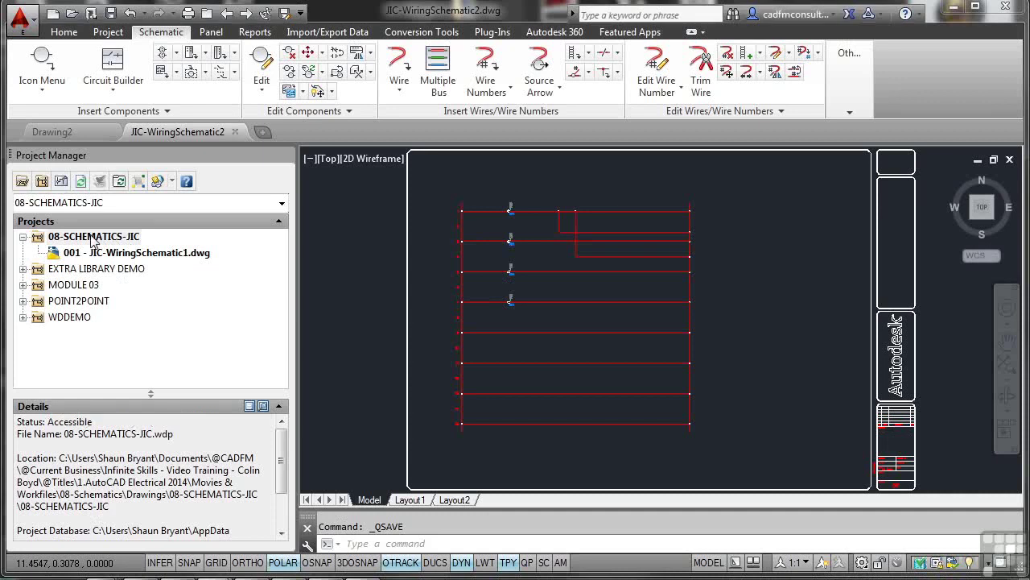
pyautogui.rightClick(92, 238)
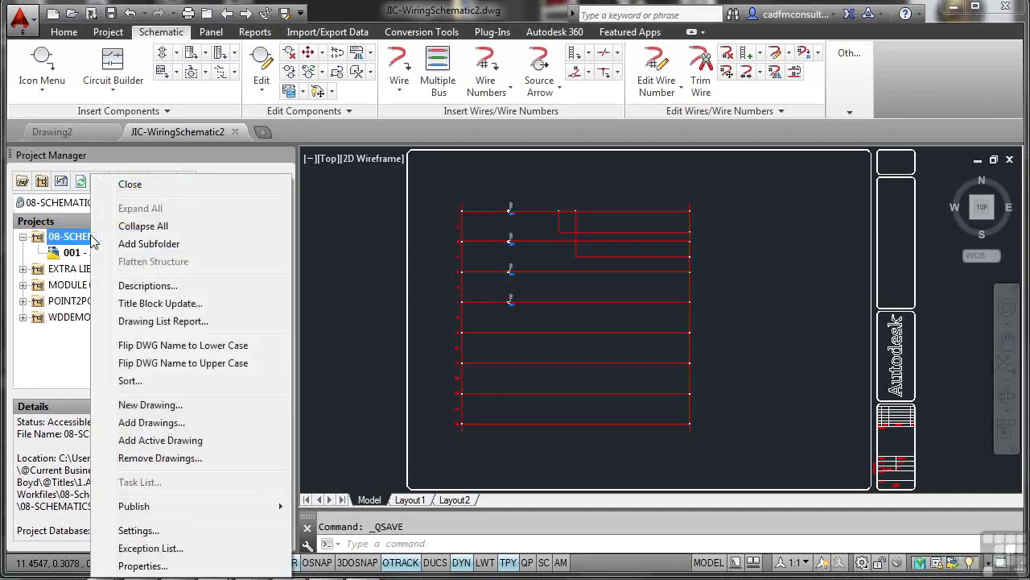
pyautogui.click(153, 440)
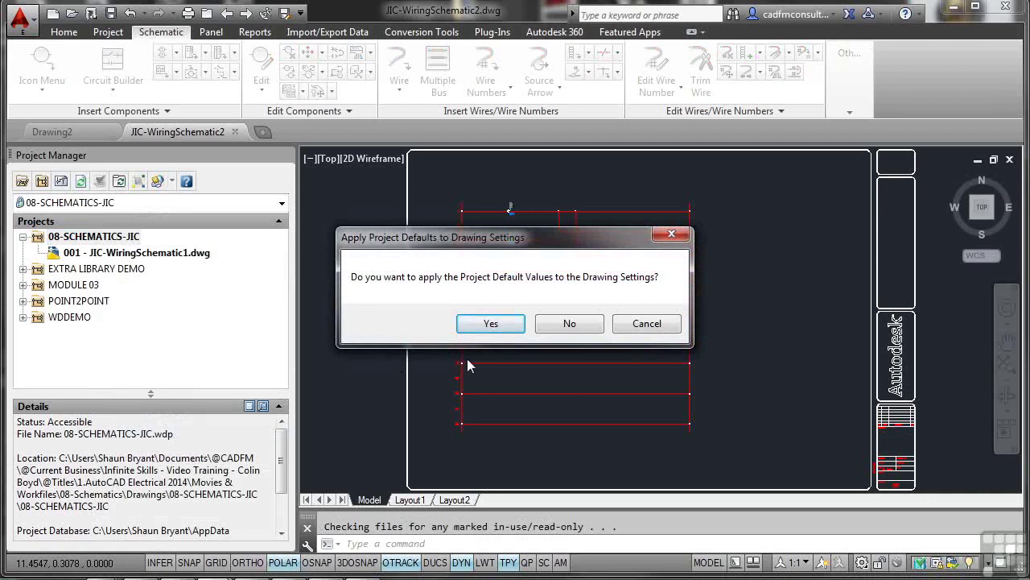
pyautogui.click(491, 324)
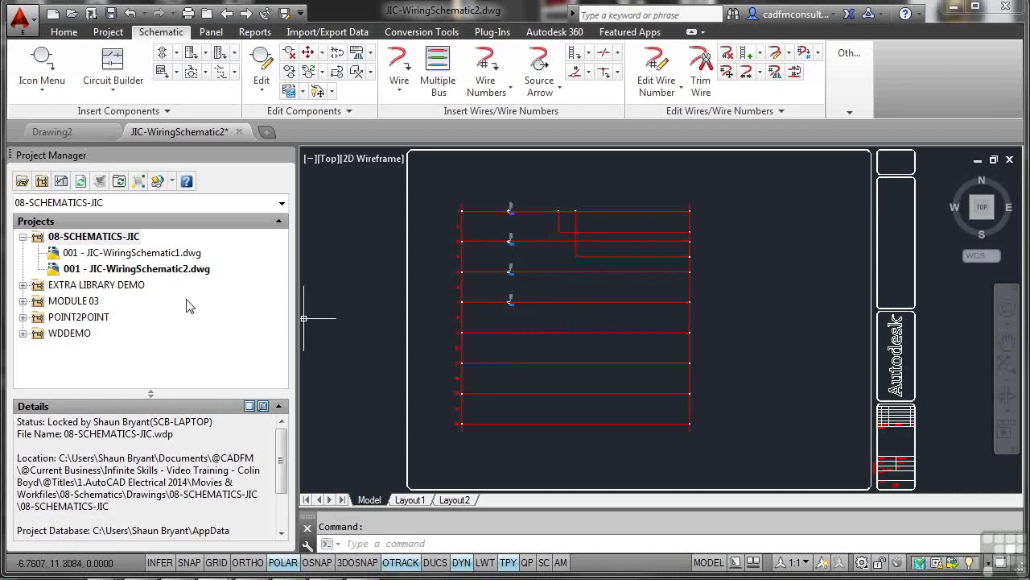
# Set the sheet value of JIC-WiringSchematic2.dwg to 002 in its drawing properties.
pyautogui.click(148, 270)
pyautogui.rightClick(149, 270)
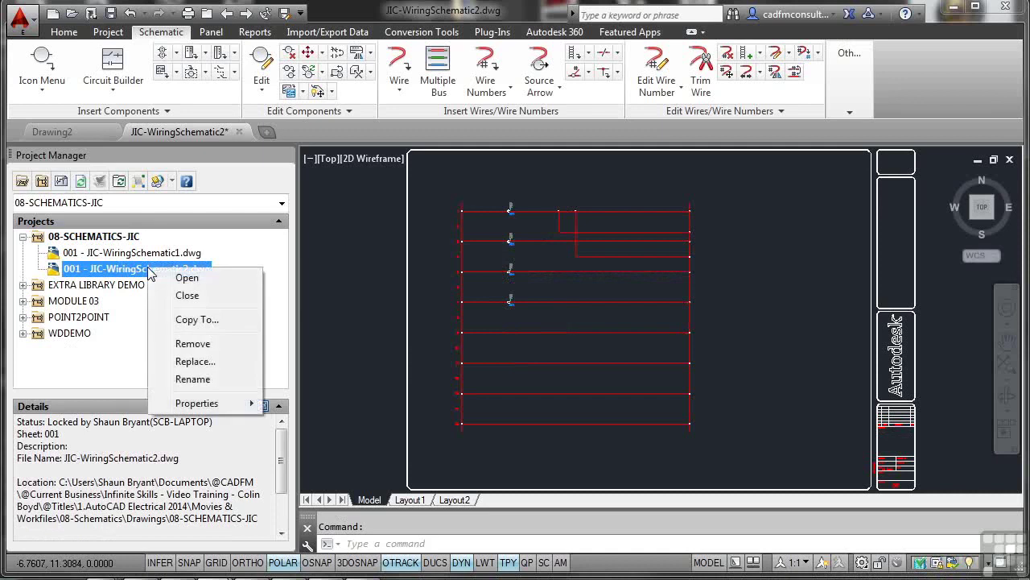
pyautogui.moveTo(216, 404)
pyautogui.click(306, 401)
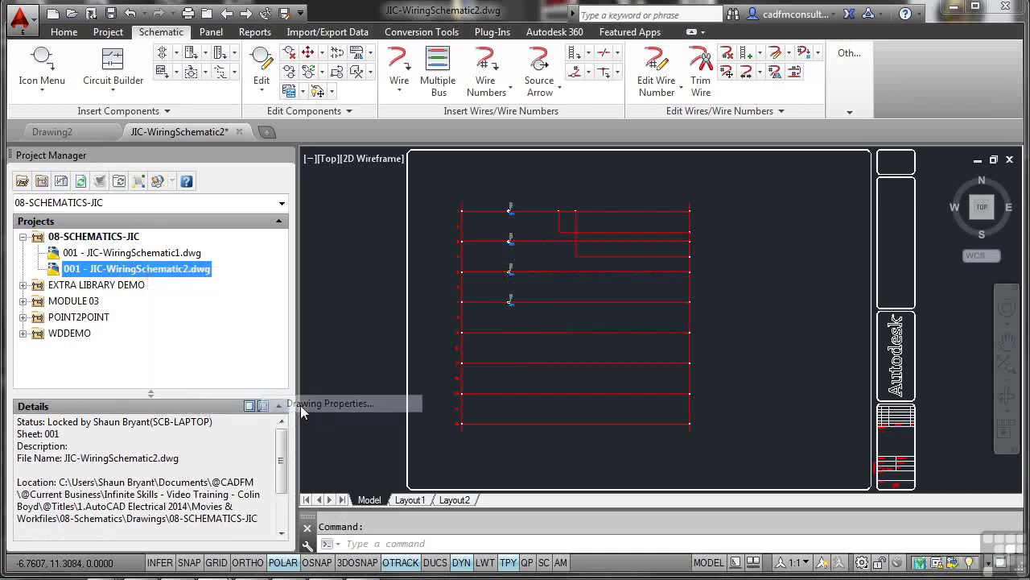
pyautogui.click(392, 416)
pyautogui.press('BackSpace')
pyautogui.write('2')
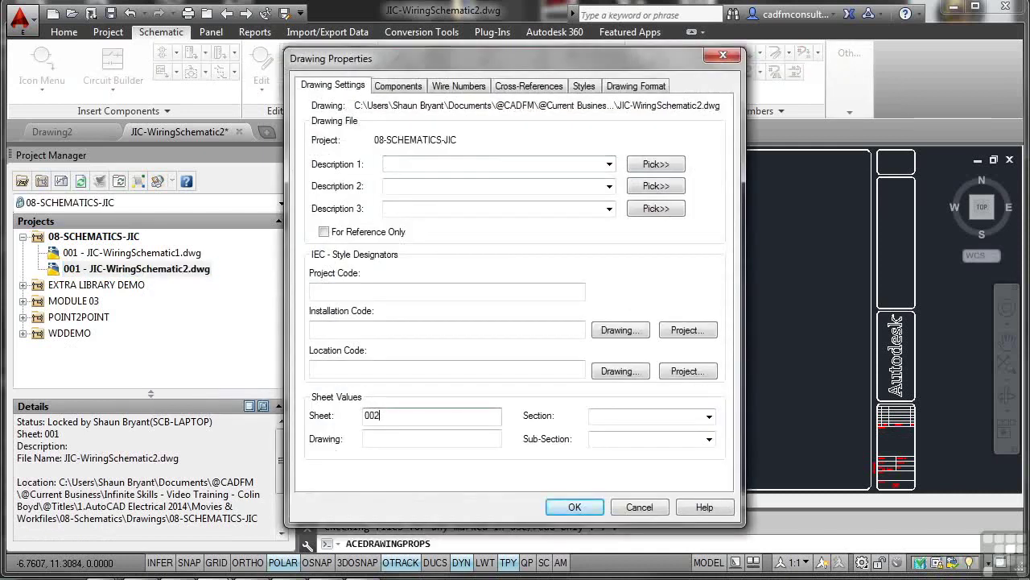
pyautogui.press('Return')
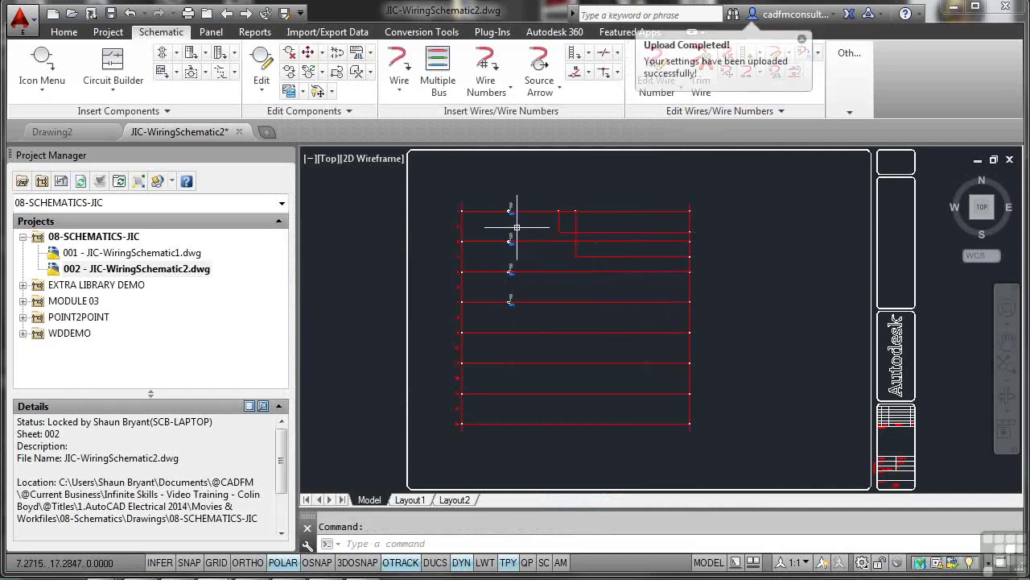
# Start a terminal jumper between terminals 1 and 2 of tag strip 001, opening it for editing.
pyautogui.scroll(8, 512, 225)
pyautogui.moveTo(510, 218); pyautogui.dragTo(569, 306, button='middle')
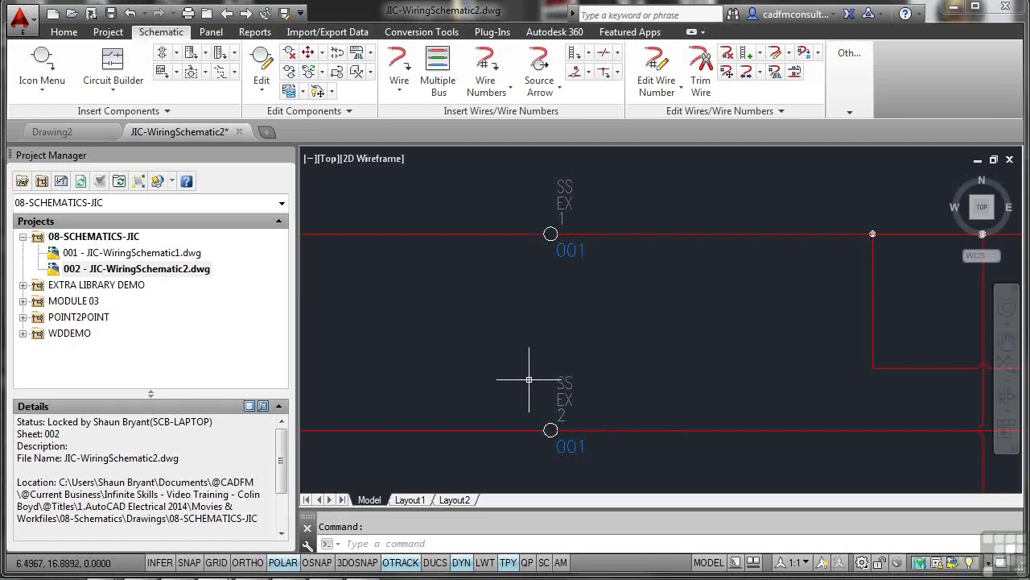
pyautogui.click(351, 112)
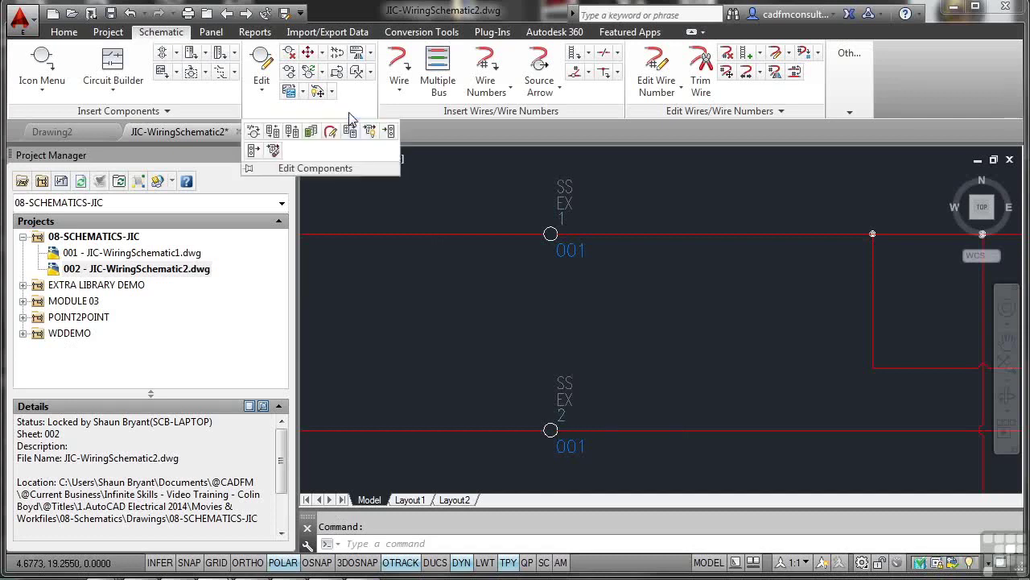
pyautogui.click(248, 169)
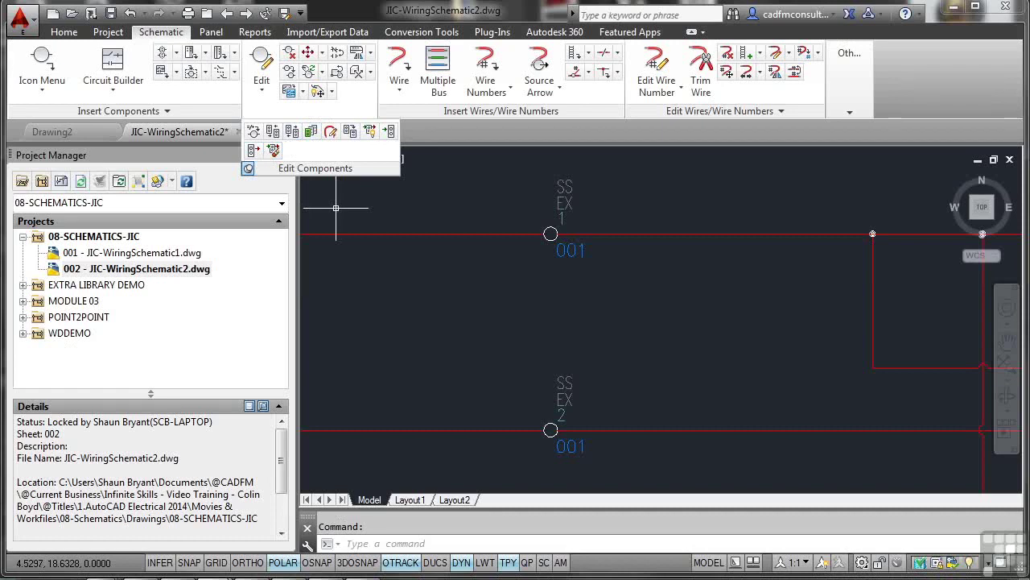
pyautogui.click(333, 134)
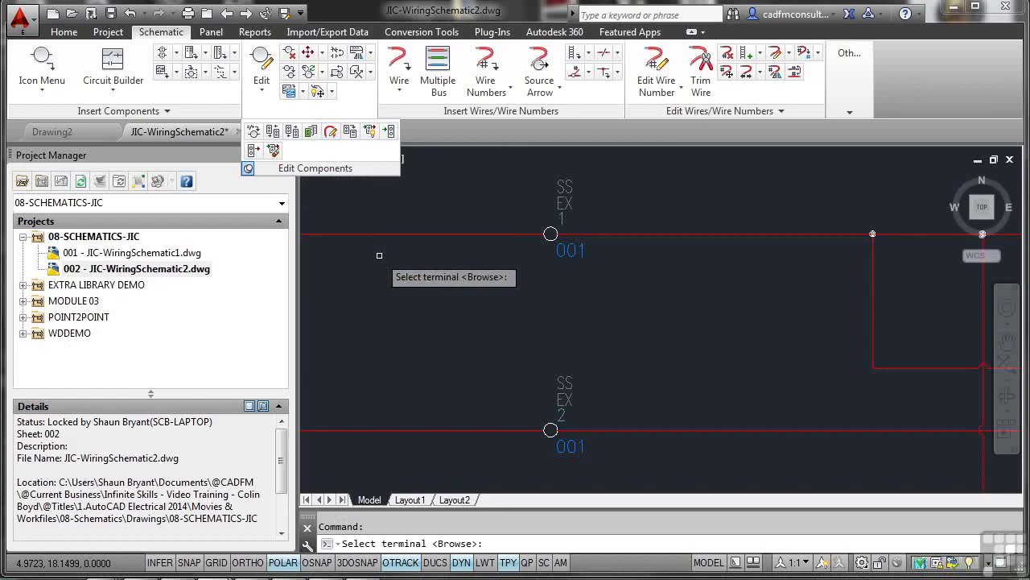
pyautogui.click(550, 234)
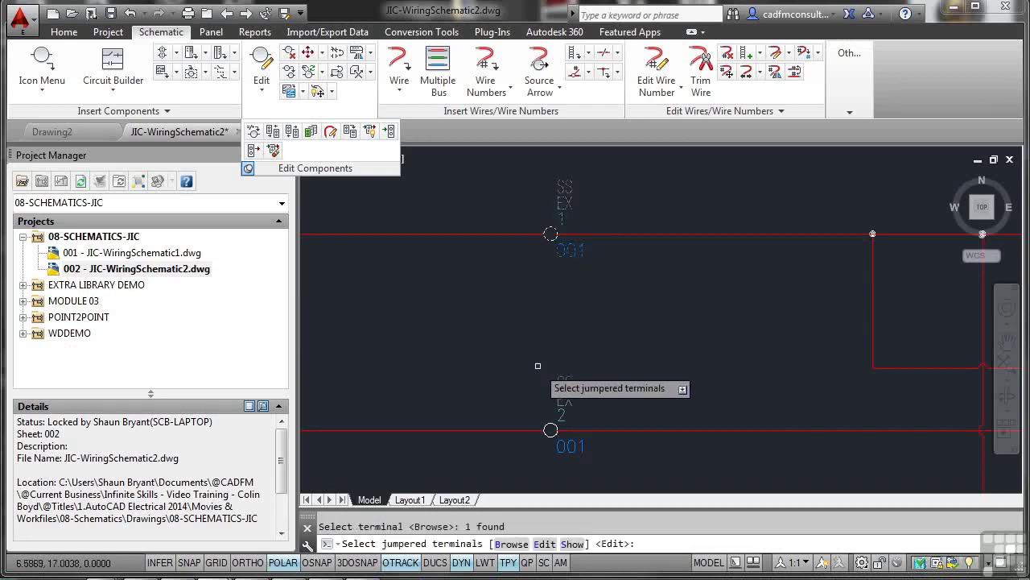
pyautogui.click(550, 430)
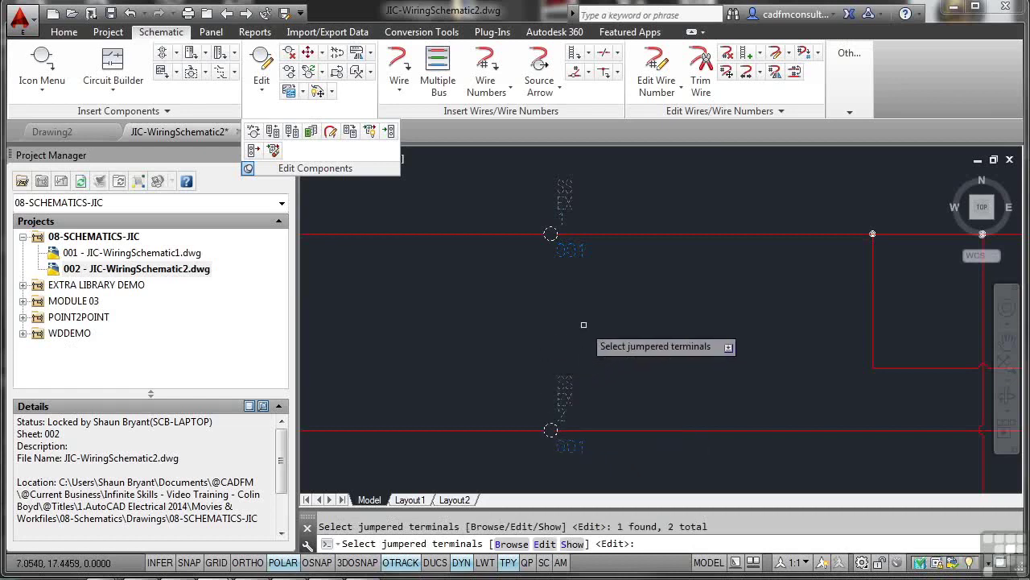
pyautogui.press('Return')
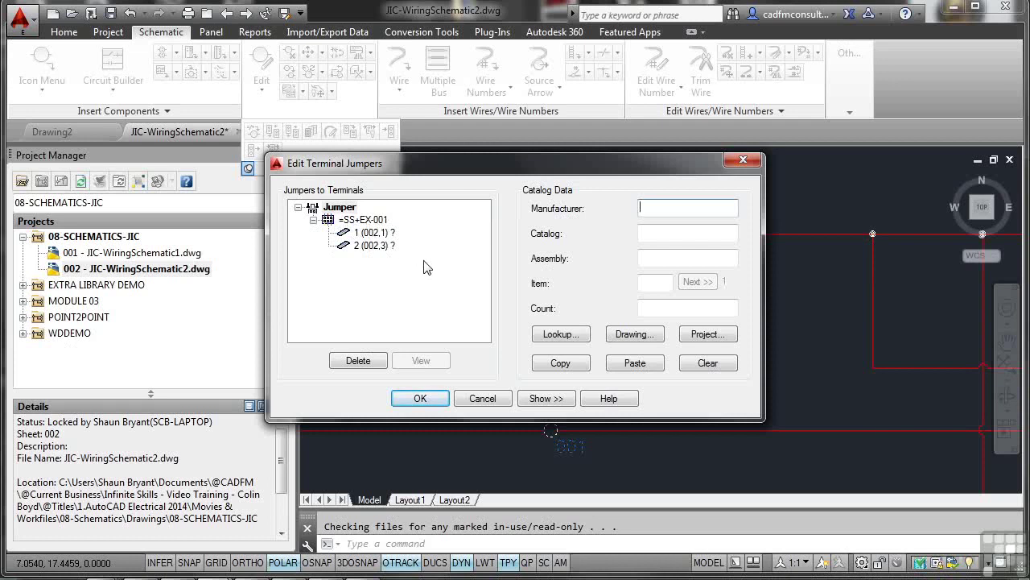
# Look up the jumper's catalog data and assign manufacturer AB part 1492-SJ8-10.
pyautogui.click(561, 334)
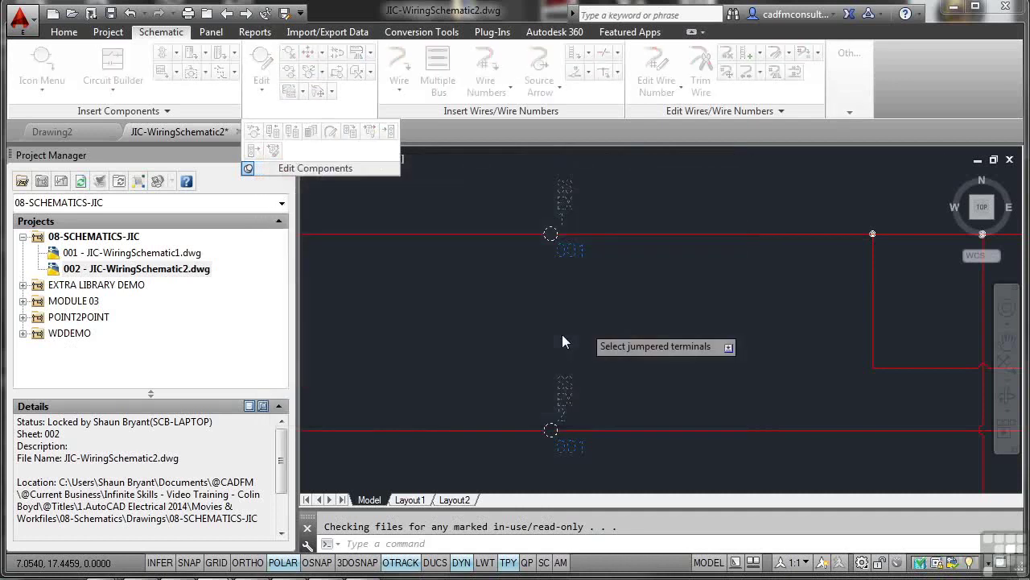
pyautogui.press('Return')
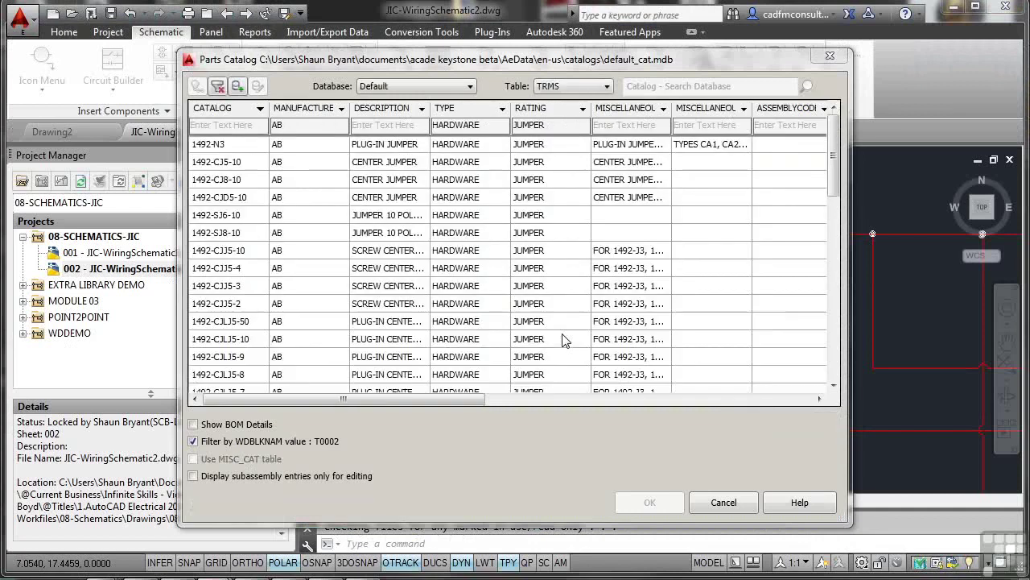
pyautogui.moveTo(835, 181)
pyautogui.mouseDown()
pyautogui.moveTo(837, 355)
pyautogui.moveTo(838, 170)
pyautogui.mouseUp()
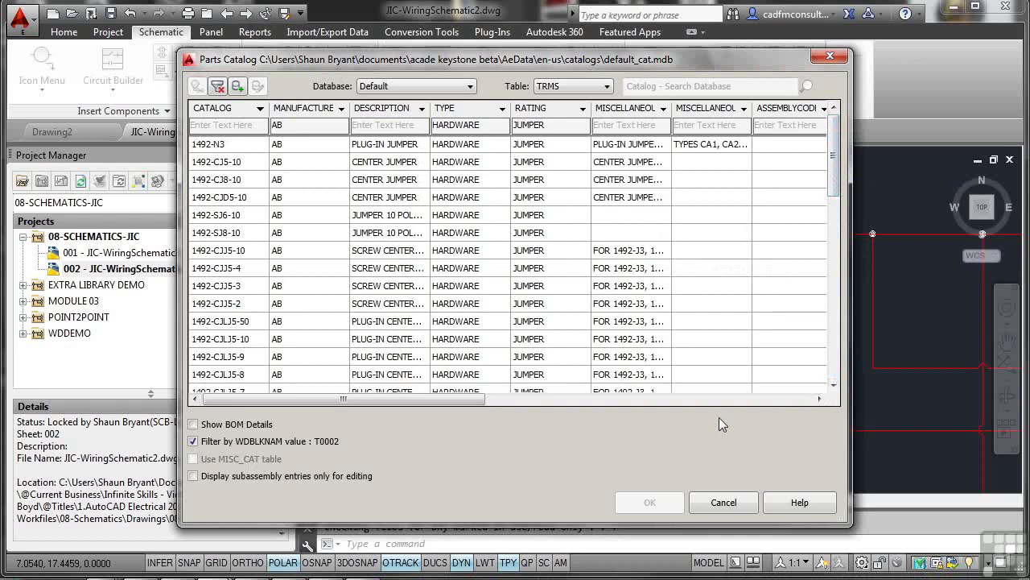
pyautogui.click(249, 235)
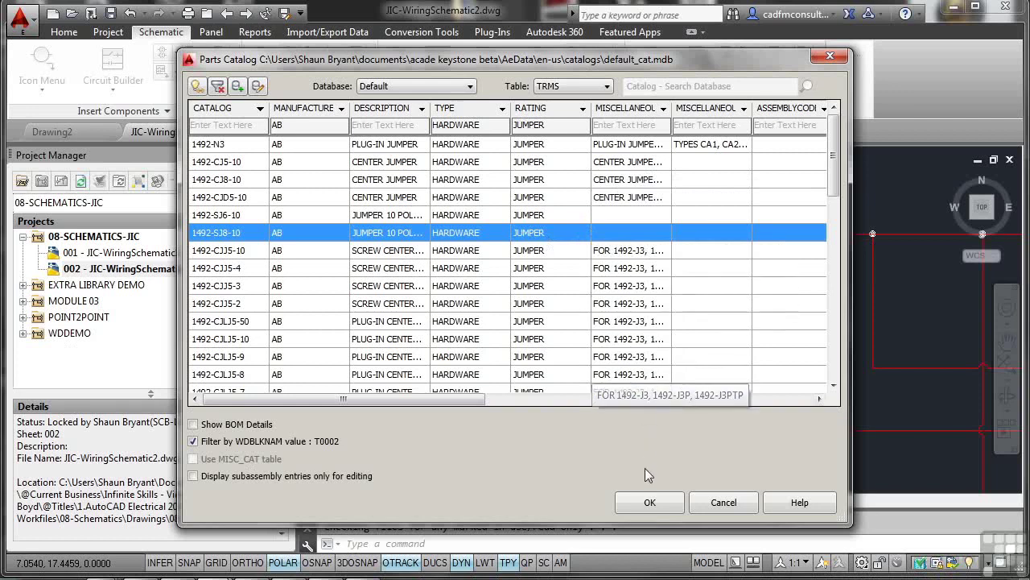
pyautogui.click(649, 502)
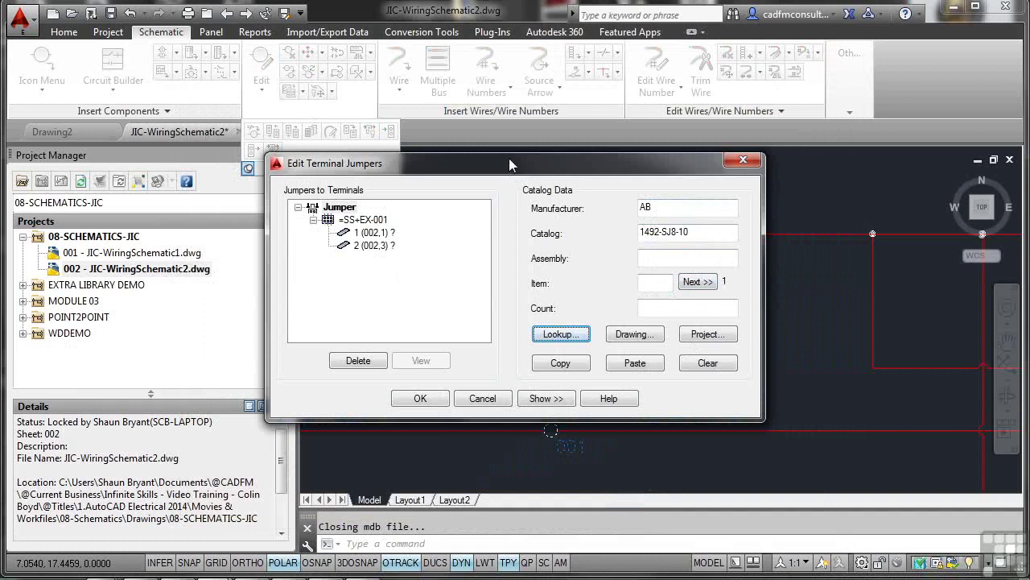
# Preview both jumpered terminals in the drawing, hide the preview and accept the jumper between them.
pyautogui.moveTo(509, 159); pyautogui.dragTo(485, 68)
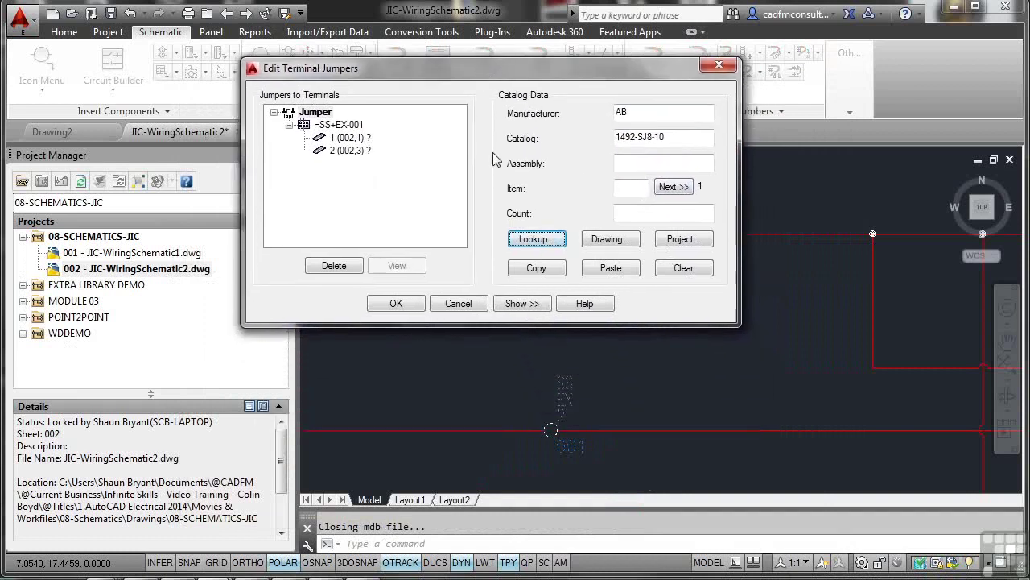
pyautogui.click(521, 307)
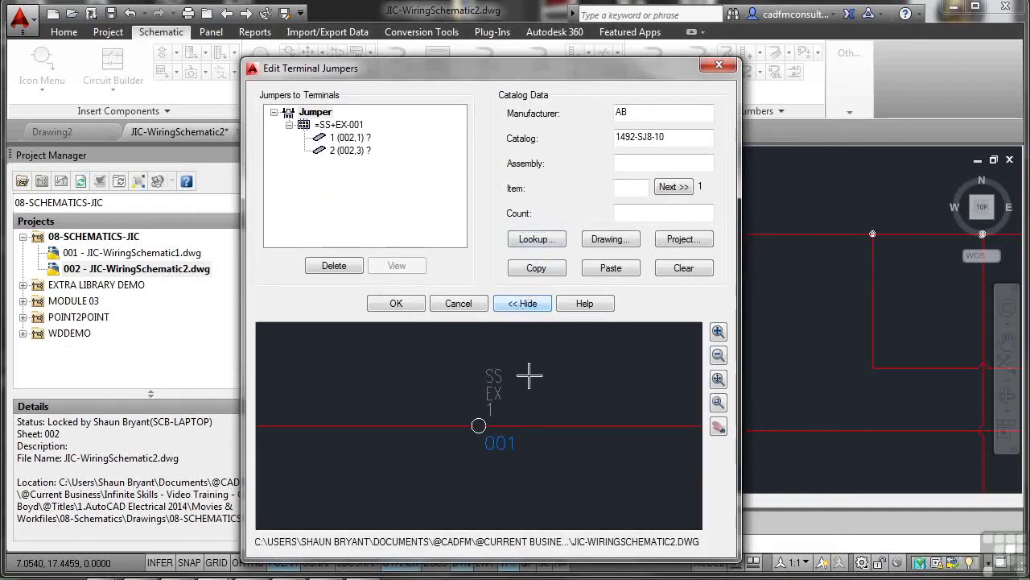
pyautogui.moveTo(592, 380)
pyautogui.mouseDown()
pyautogui.moveTo(522, 393)
pyautogui.moveTo(524, 351)
pyautogui.mouseUp()
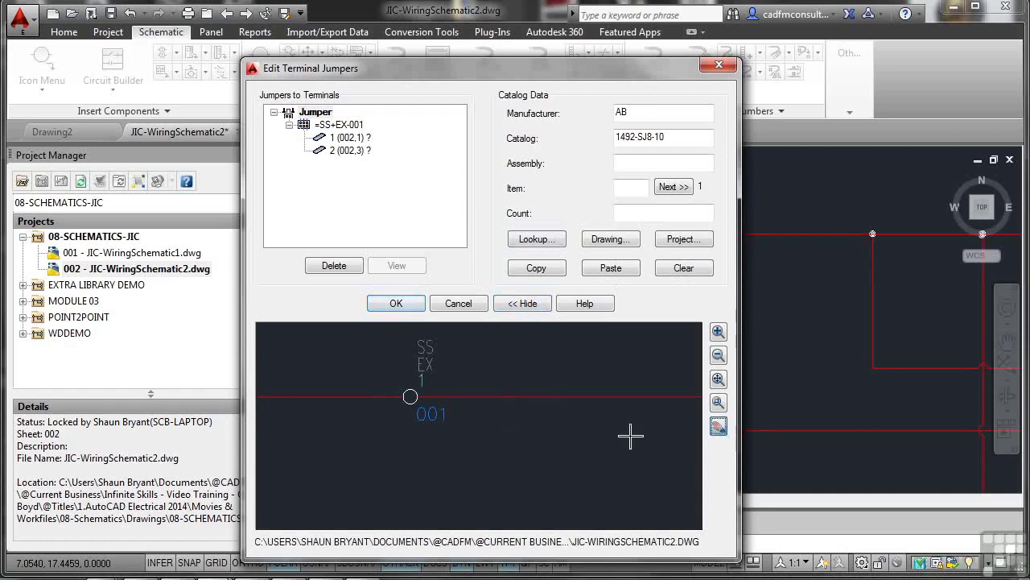
pyautogui.click(718, 428)
pyautogui.moveTo(546, 453)
pyautogui.mouseDown()
pyautogui.moveTo(575, 356)
pyautogui.moveTo(588, 375)
pyautogui.moveTo(588, 409)
pyautogui.moveTo(589, 384)
pyautogui.moveTo(593, 391)
pyautogui.mouseUp()
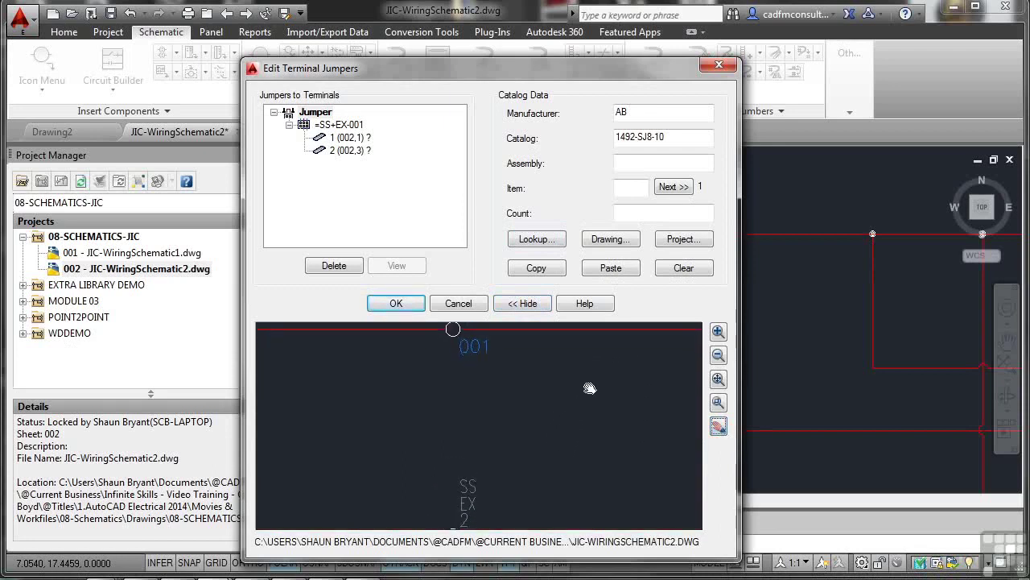
pyautogui.click(719, 354)
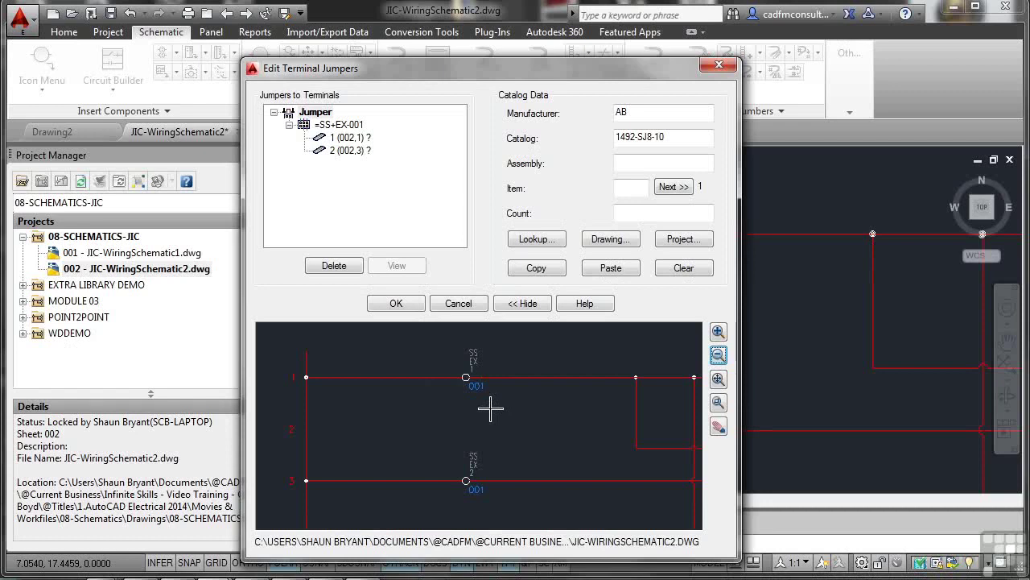
pyautogui.click(524, 303)
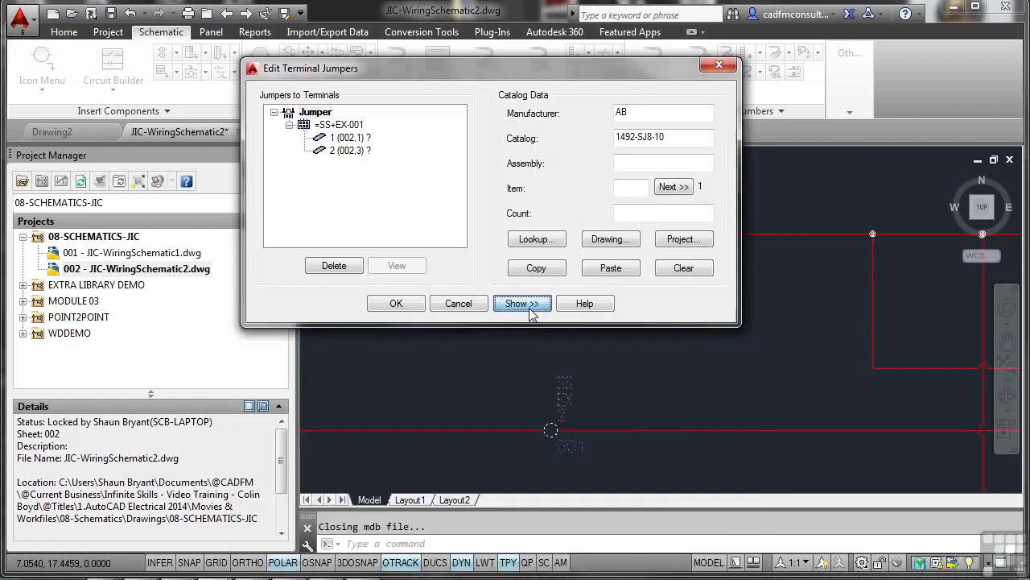
pyautogui.click(396, 304)
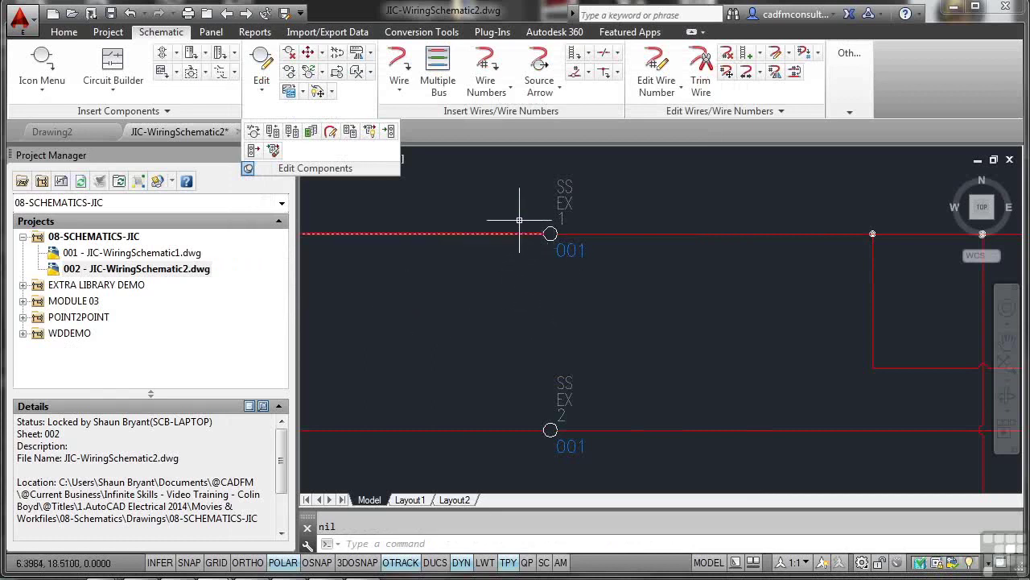
# Turn on object snap and draw a vertical wire from terminal 1 to terminal 2 of strip 001.
pyautogui.click(399, 69)
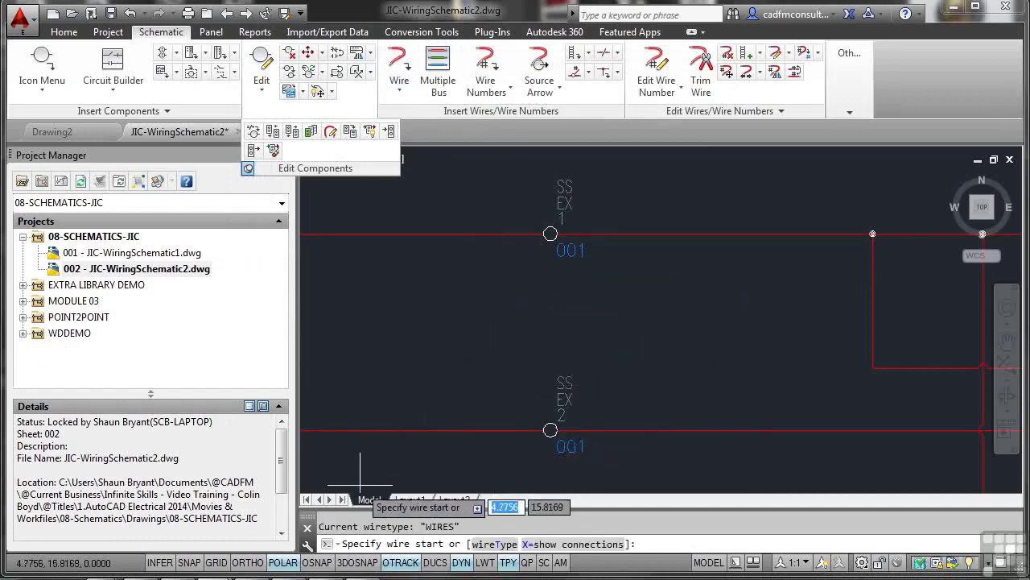
pyautogui.click(318, 564)
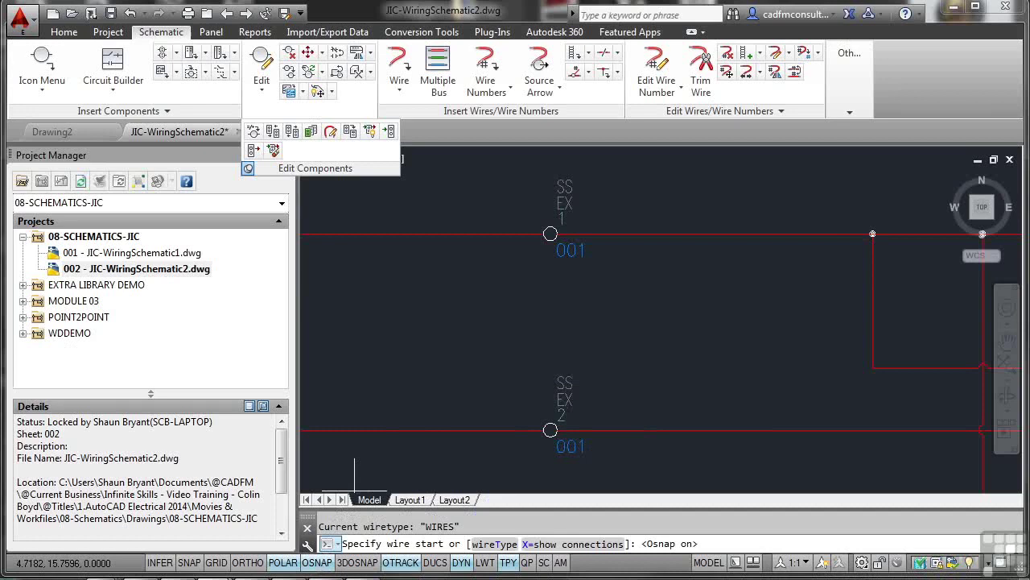
pyautogui.click(550, 233)
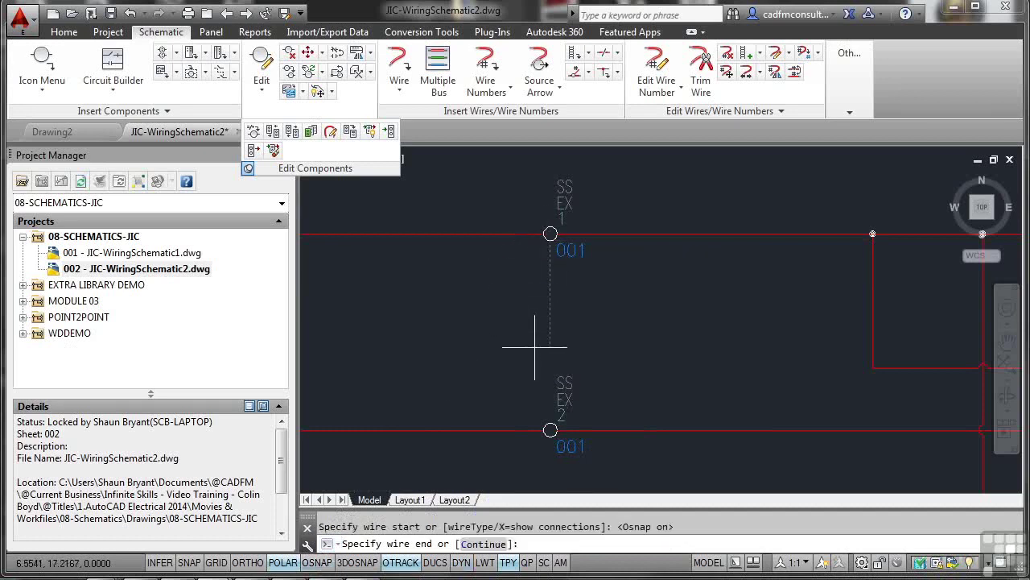
pyautogui.click(549, 429)
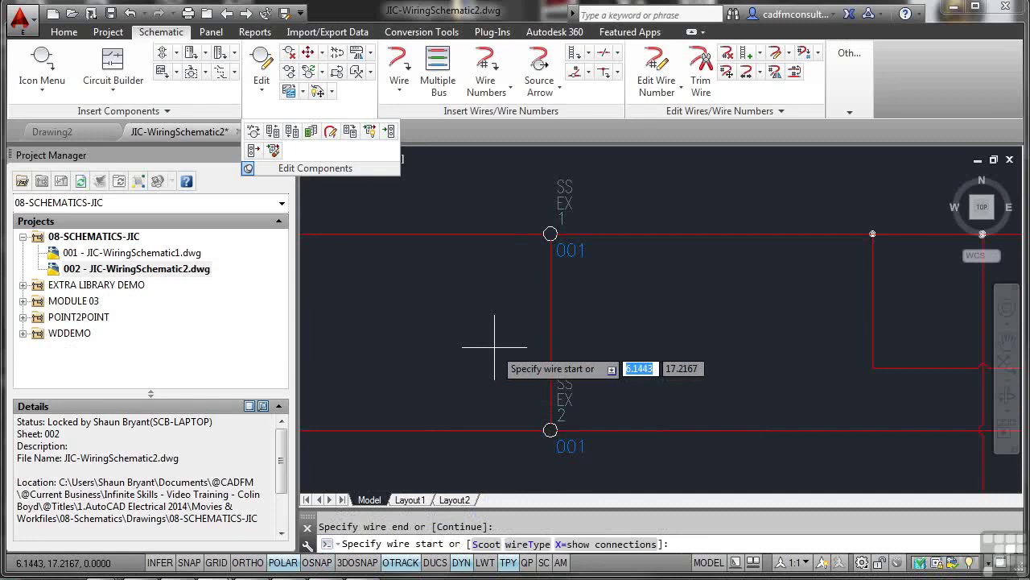
pyautogui.press('Return')
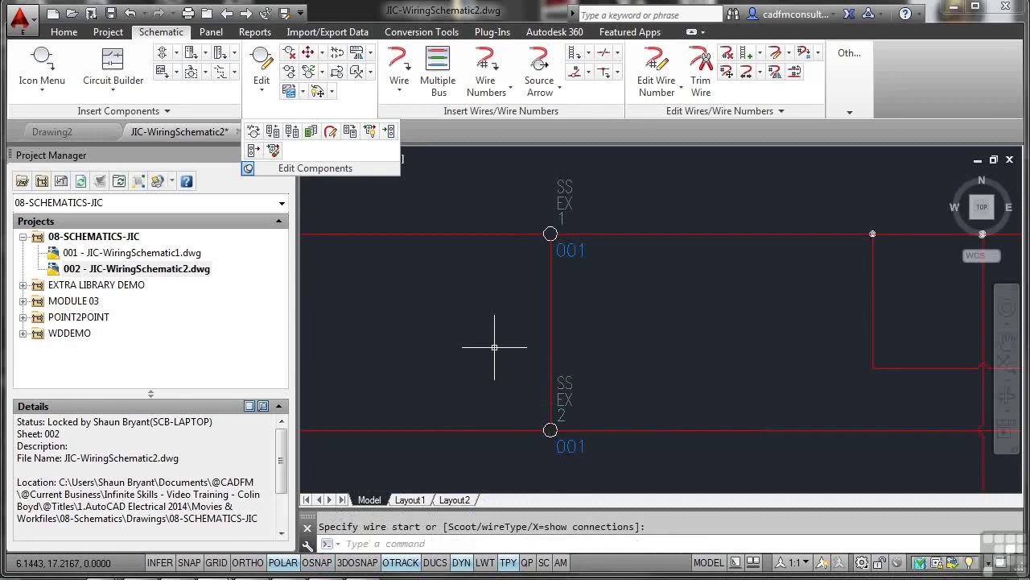